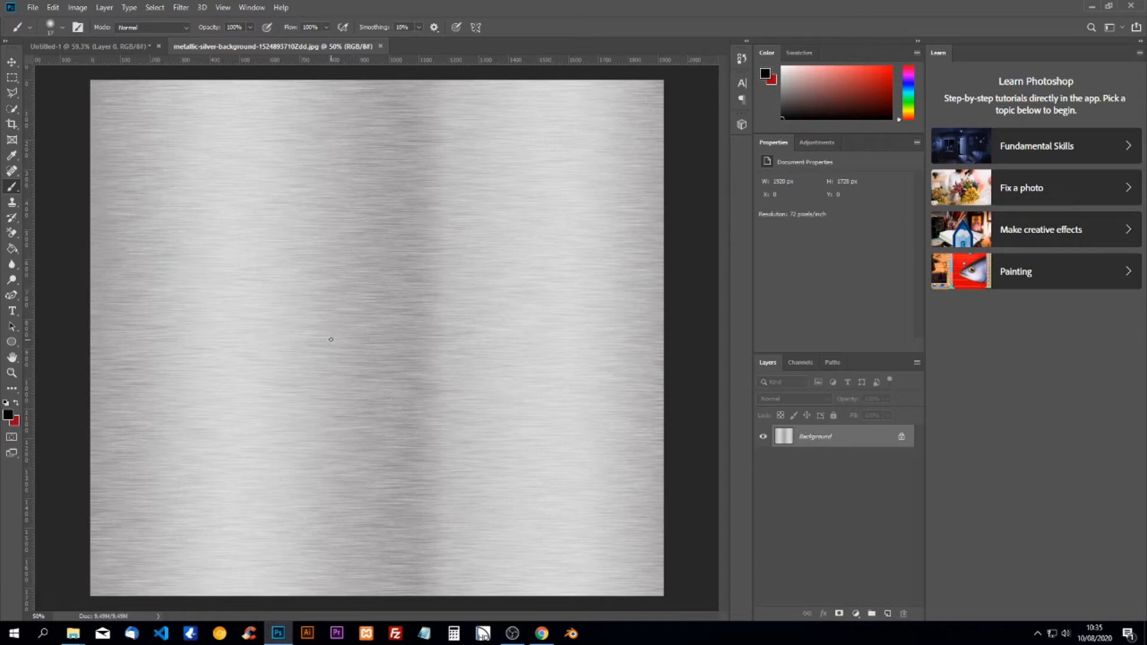
- Create a new 1920 x 1080 px RGB document at 72 ppi with a white background
click(32, 8)
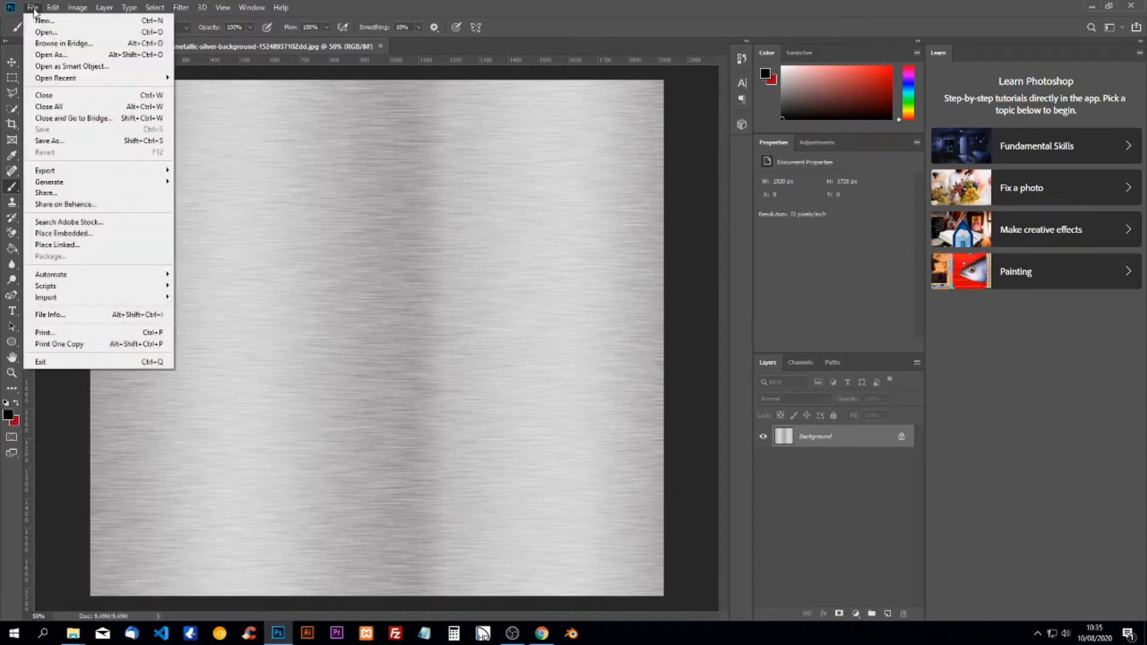
click(39, 20)
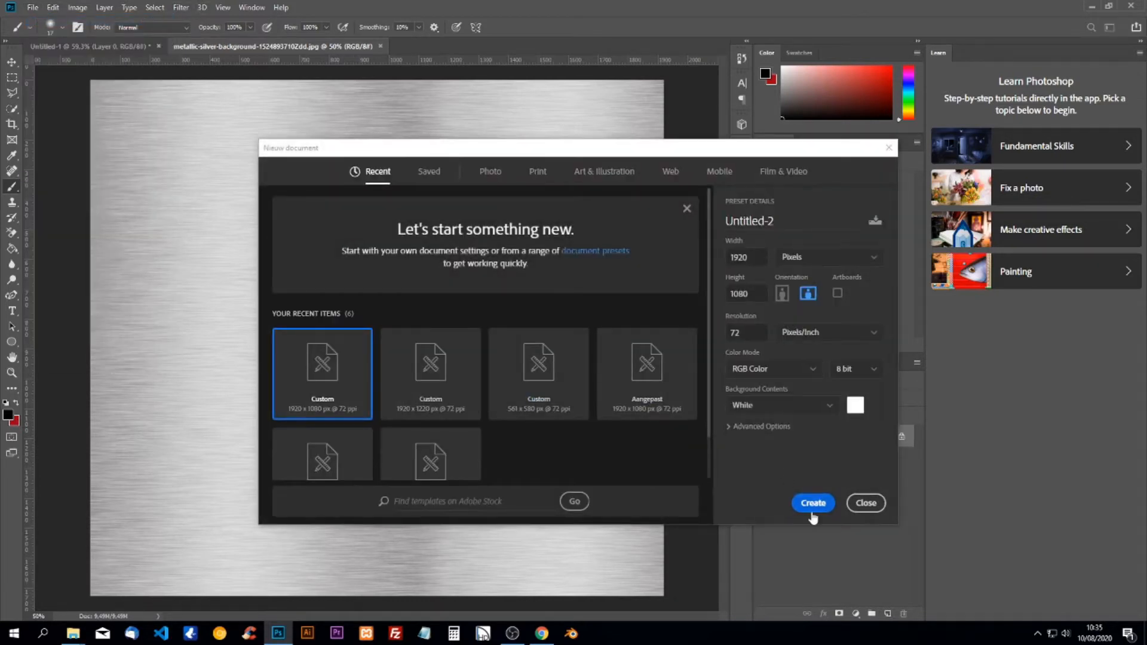
click(645, 375)
click(806, 502)
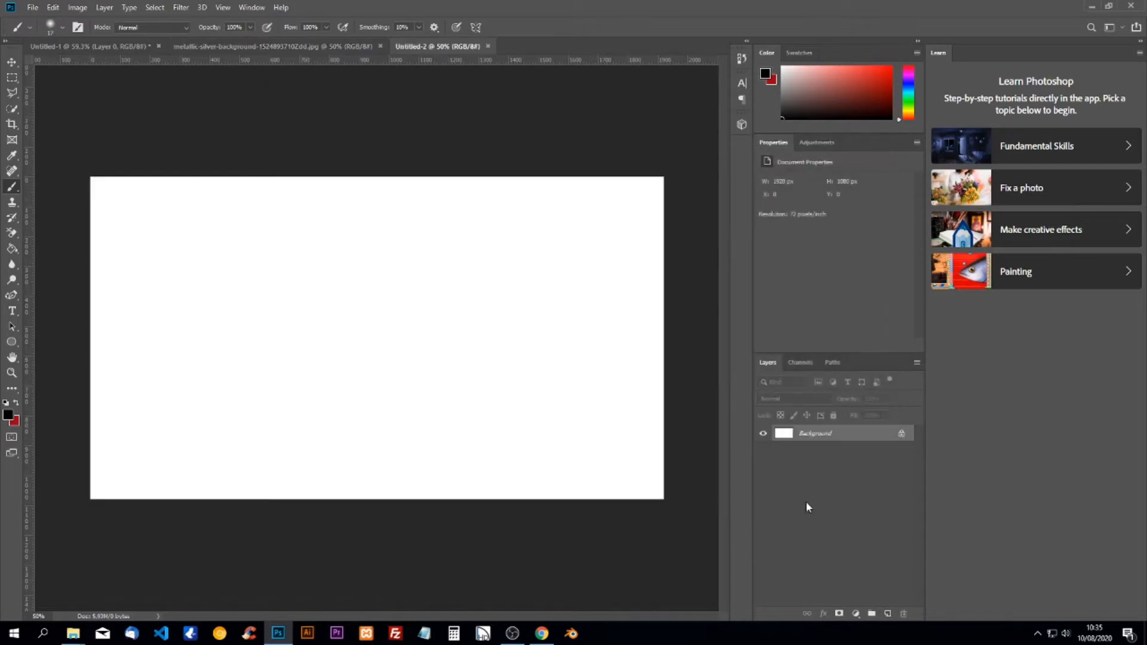
- Unlock the background layer and fill it with black using the Paint Bucket
click(901, 435)
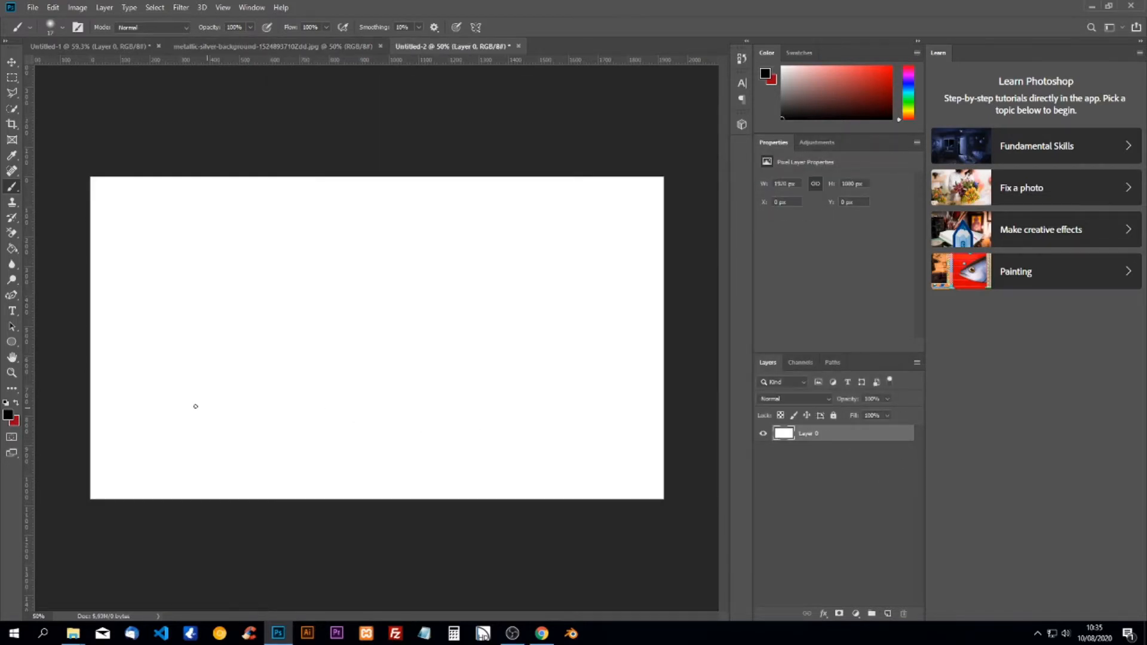
click(15, 254)
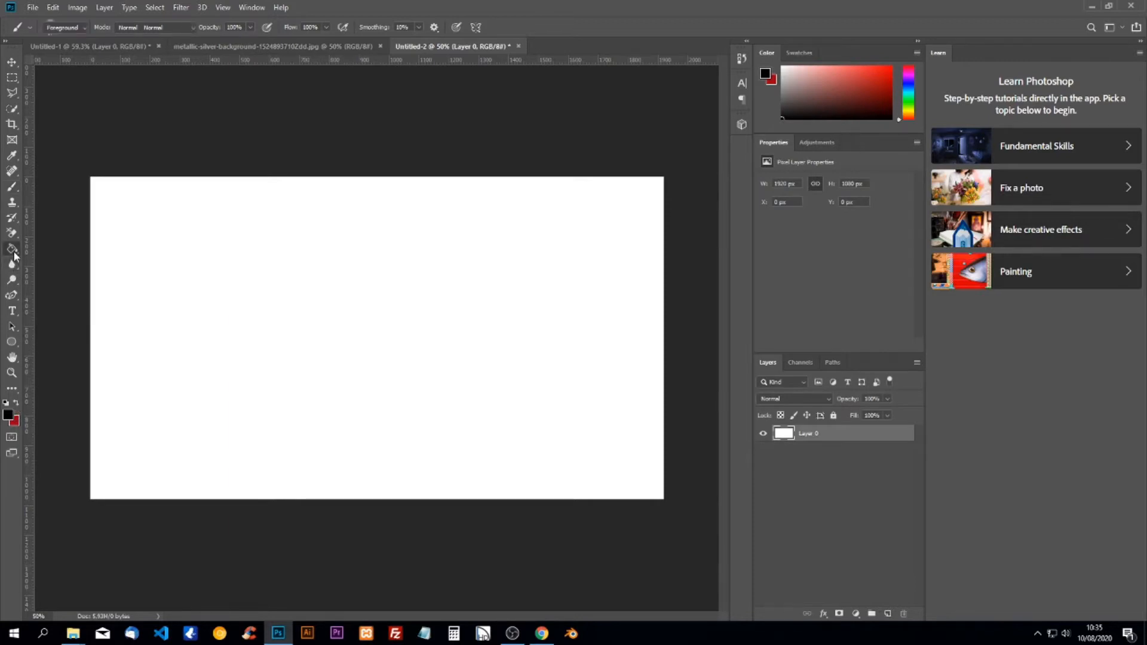
click(410, 309)
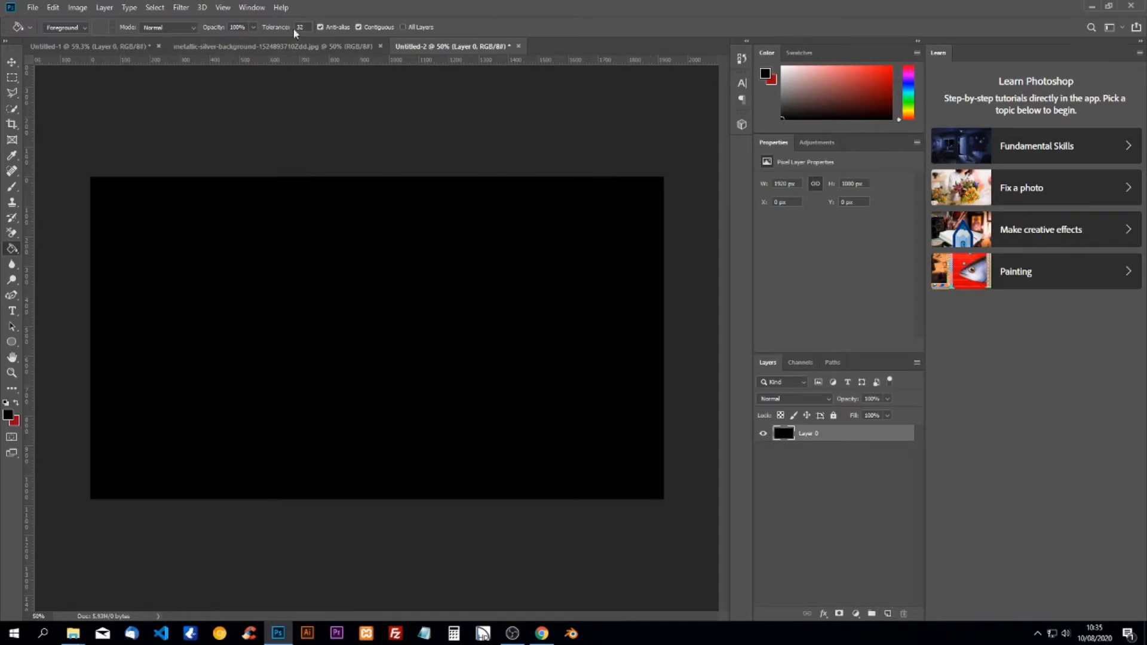
- Add a horizontal guide at 50% of the canvas
click(223, 8)
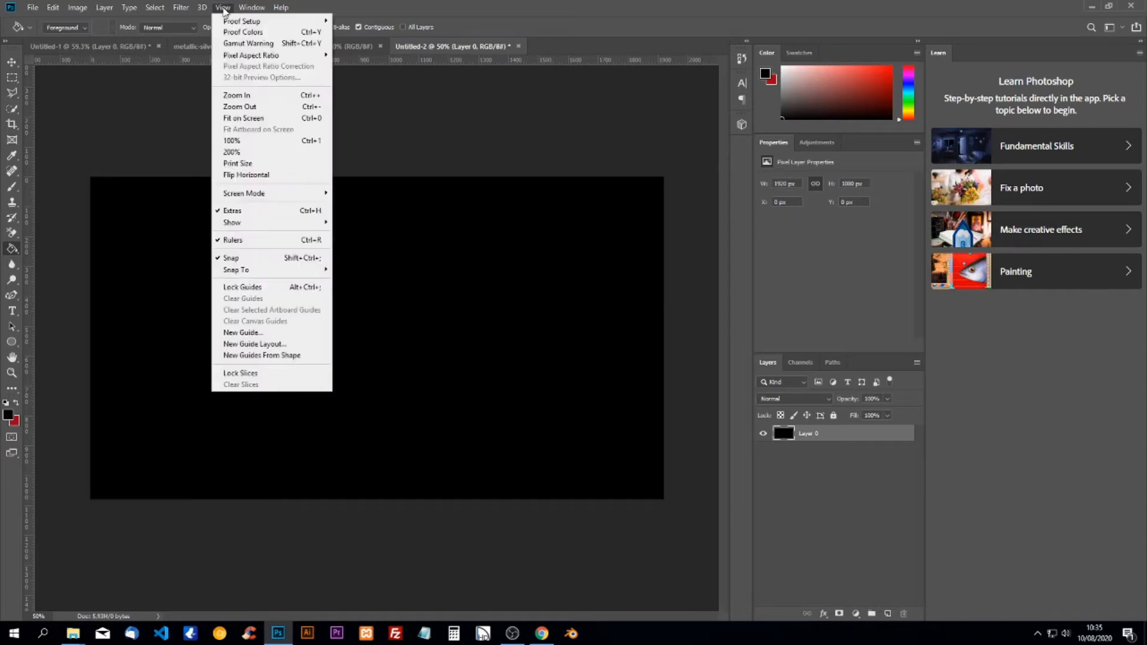
click(256, 332)
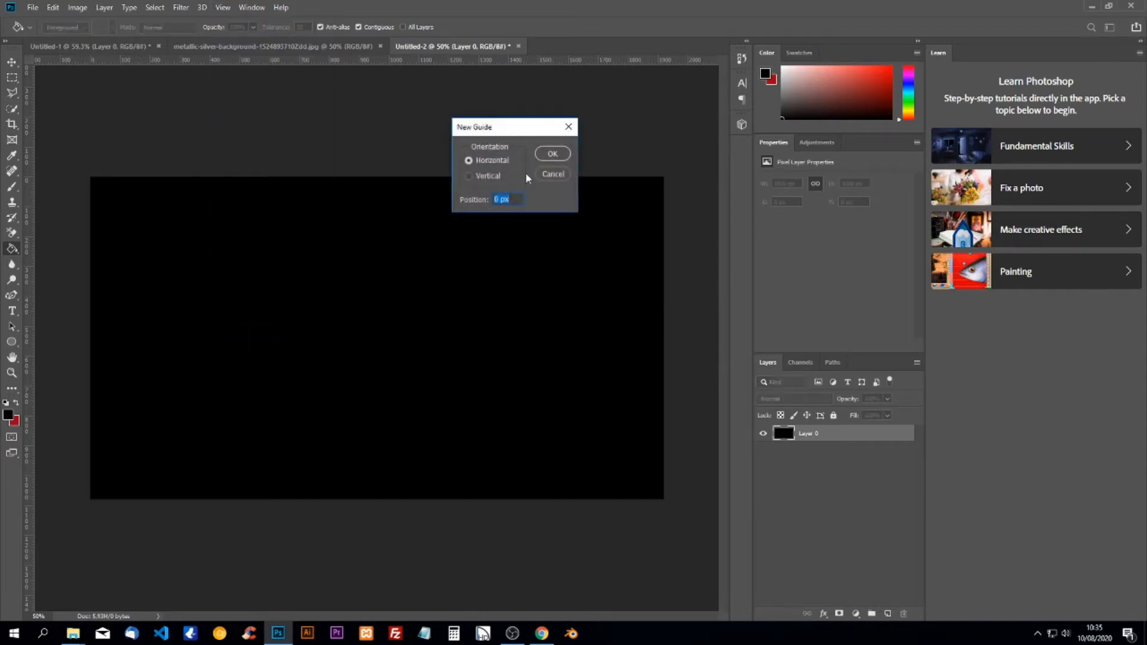
text(50%)
click(553, 154)
- Add a vertical guide at 50% of the canvas
click(226, 8)
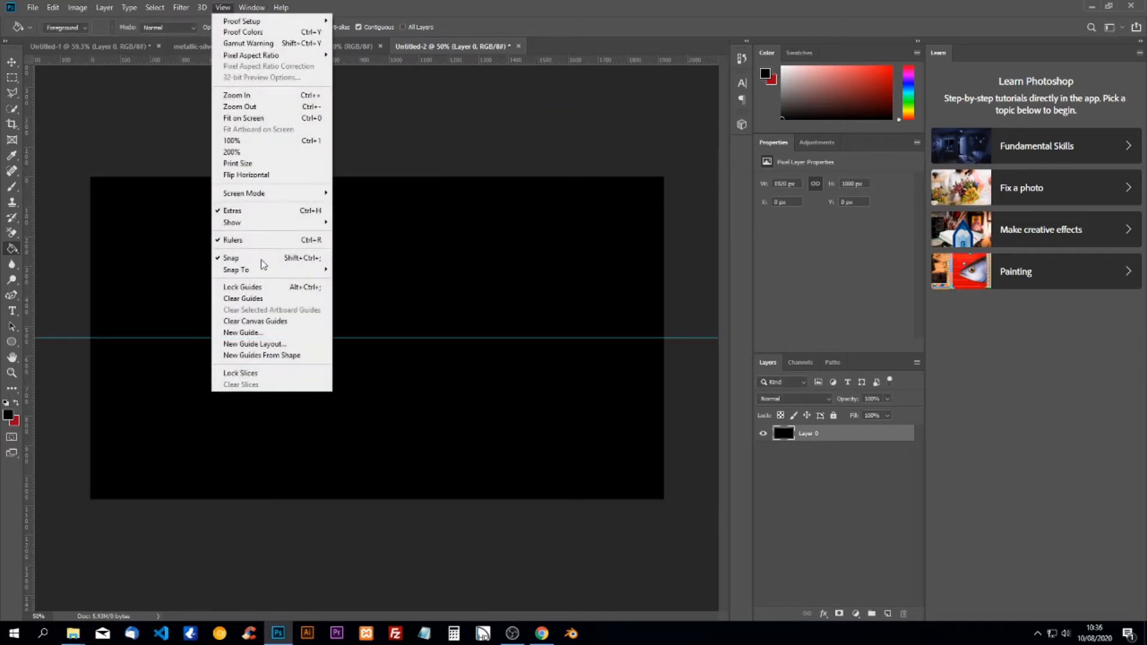
click(280, 334)
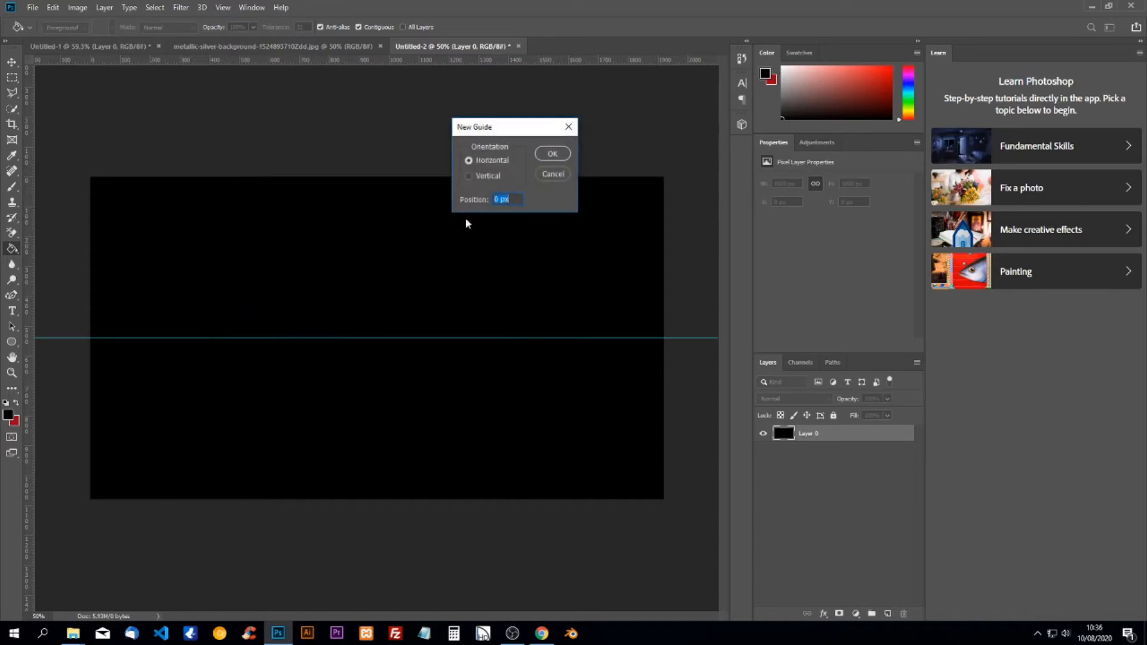
text(50)
click(490, 177)
click(552, 154)
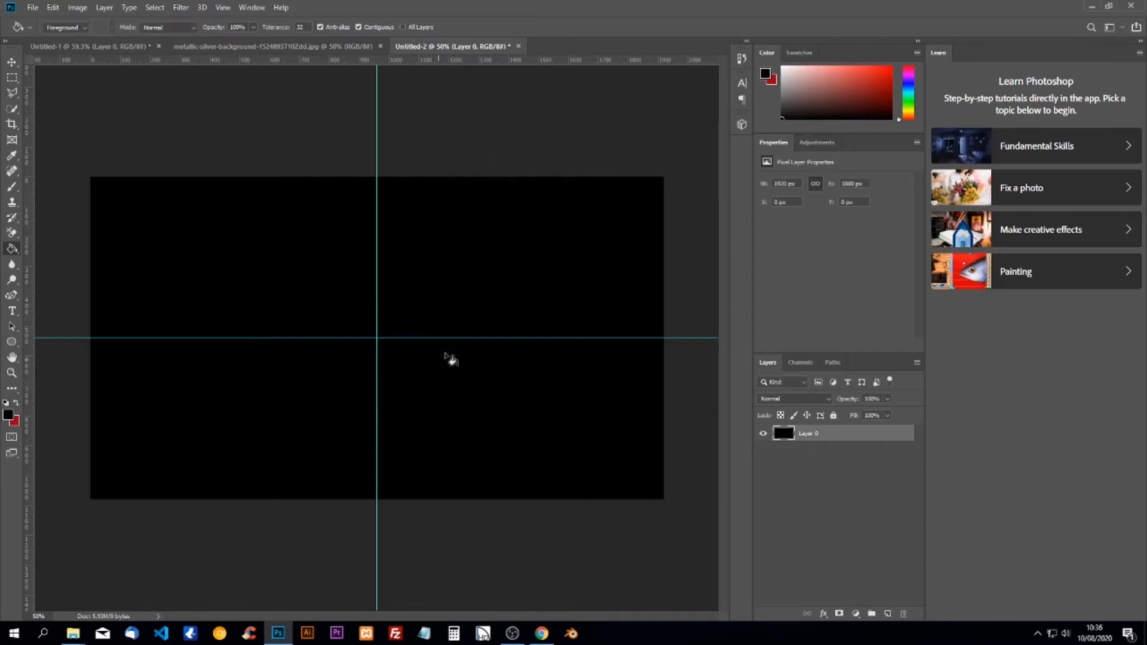
- Draw an unfilled, white-stroked circle about 844 px across, centred on the guide intersection, and set its stroke to 30 px
click(11, 344)
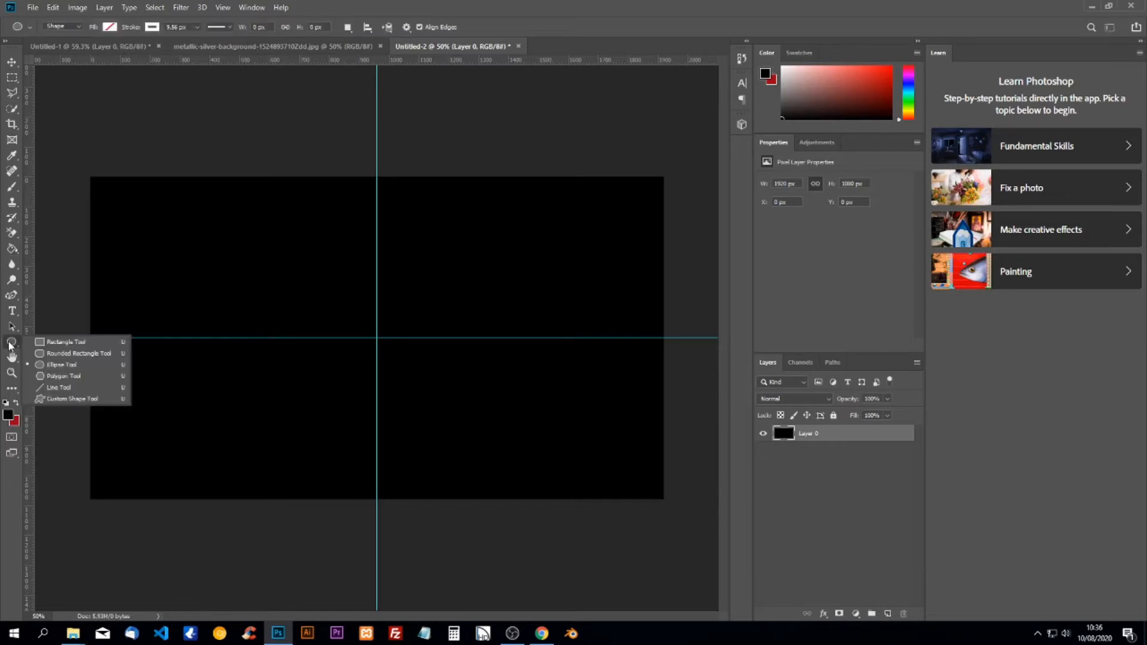
click(68, 364)
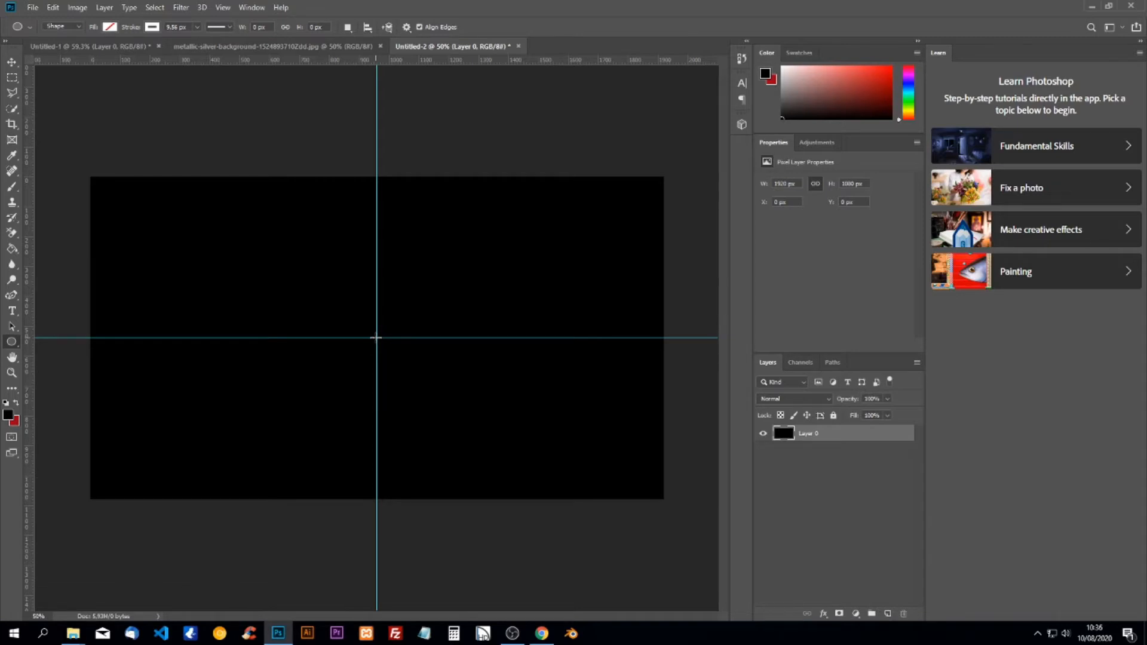
drag(376, 337, 219, 214)
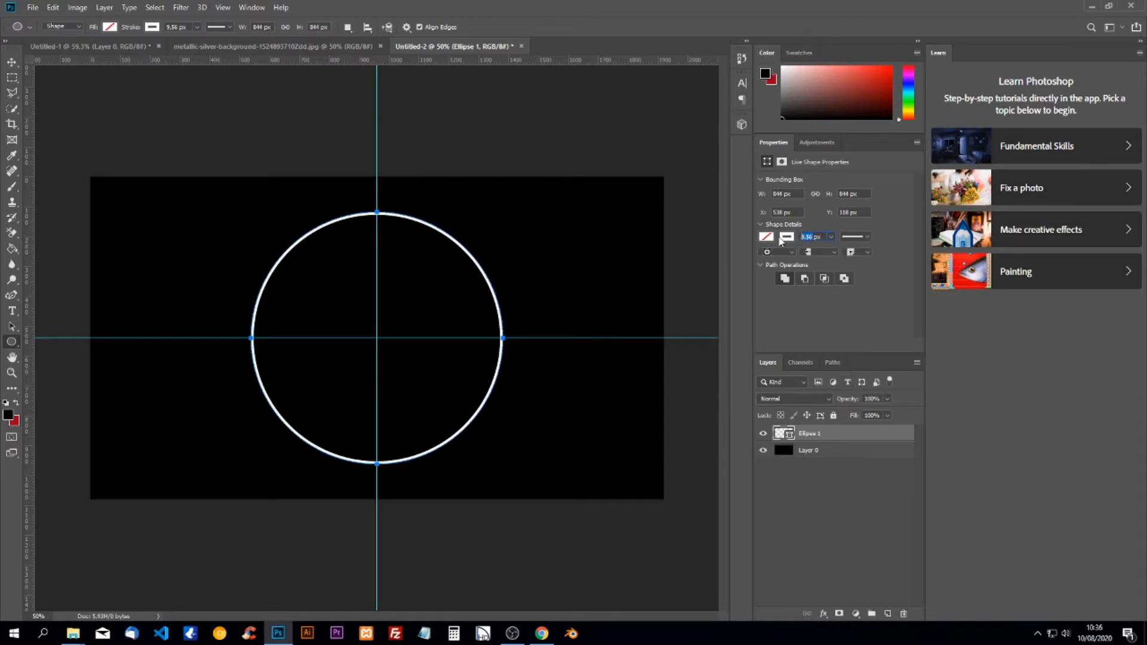
text(30)
key(Return)
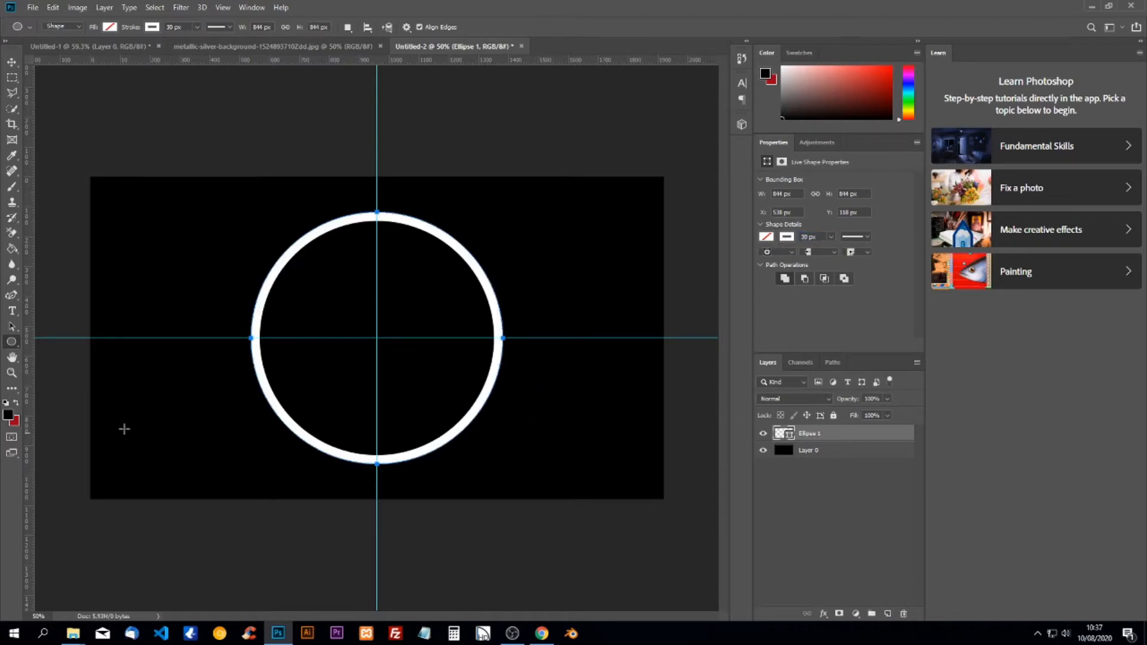
- Add a white letter D in the Admiration Pains font and place it in the circle's left half, with its tail crossing the ring
click(13, 310)
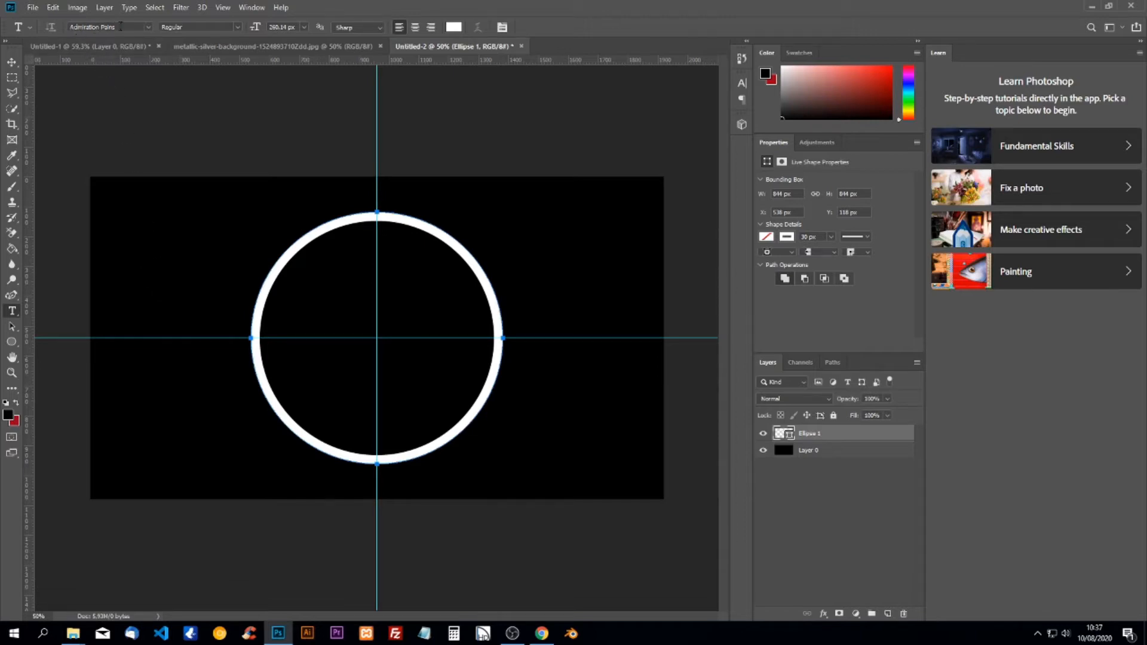
click(134, 278)
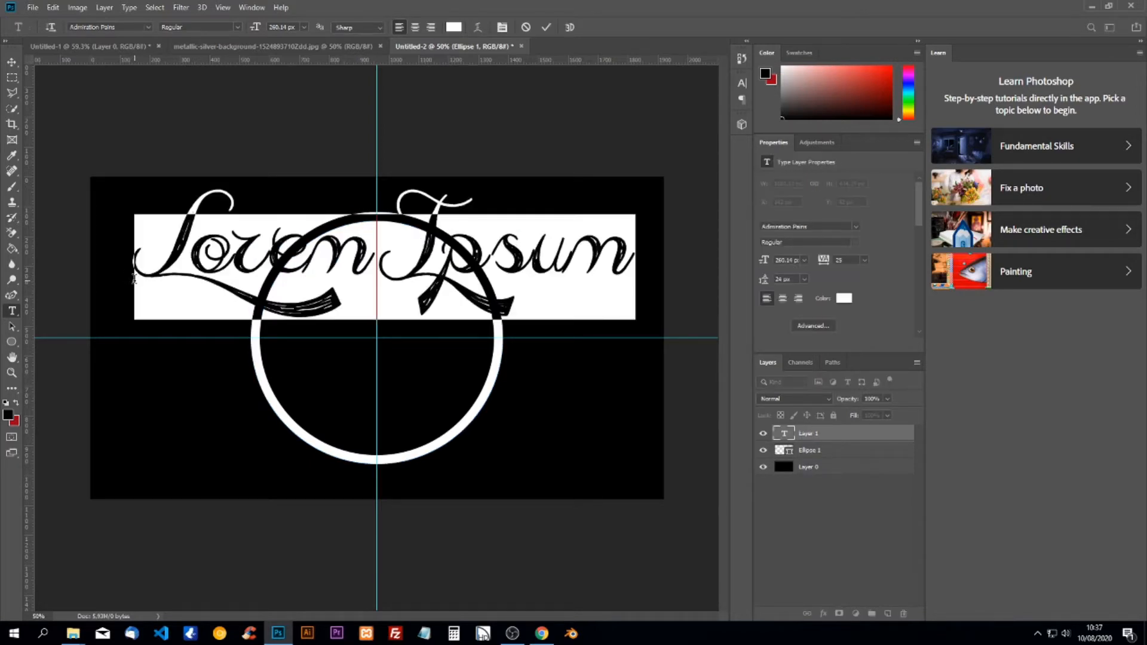
key(BackSpace)
text(D)
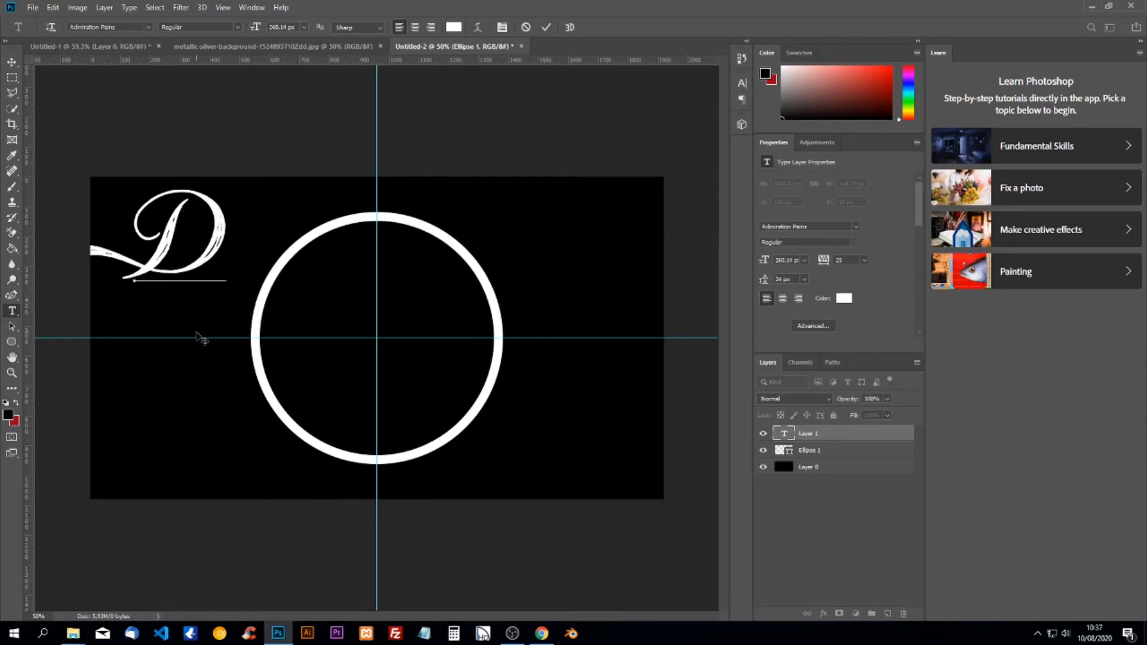
drag(197, 325, 349, 395)
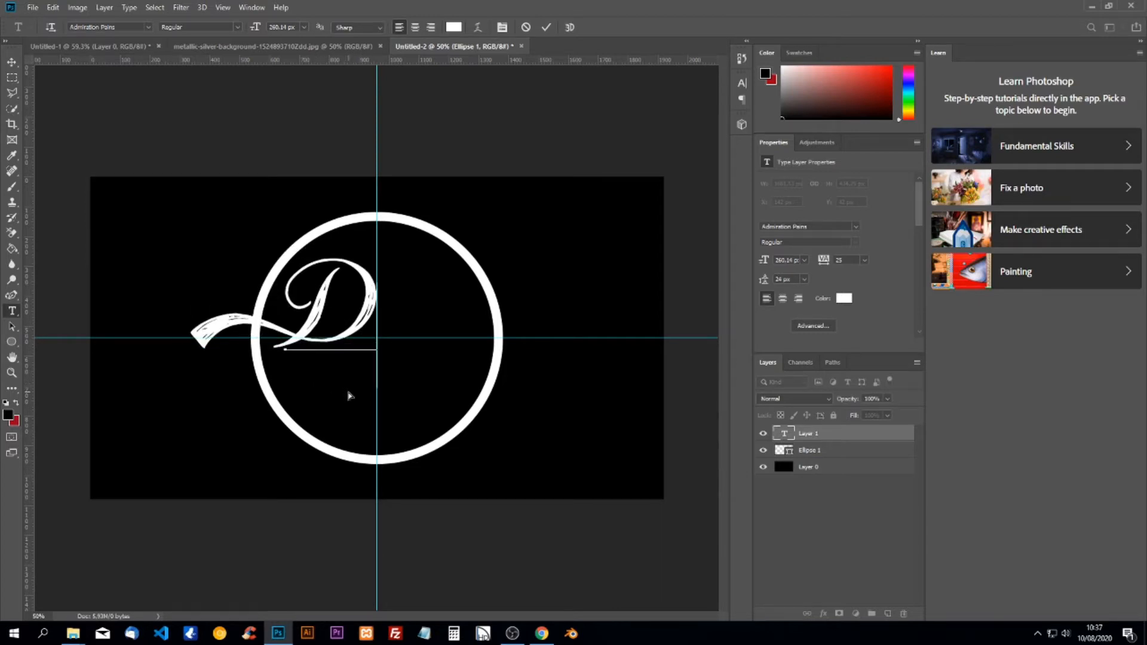
drag(350, 395, 351, 411)
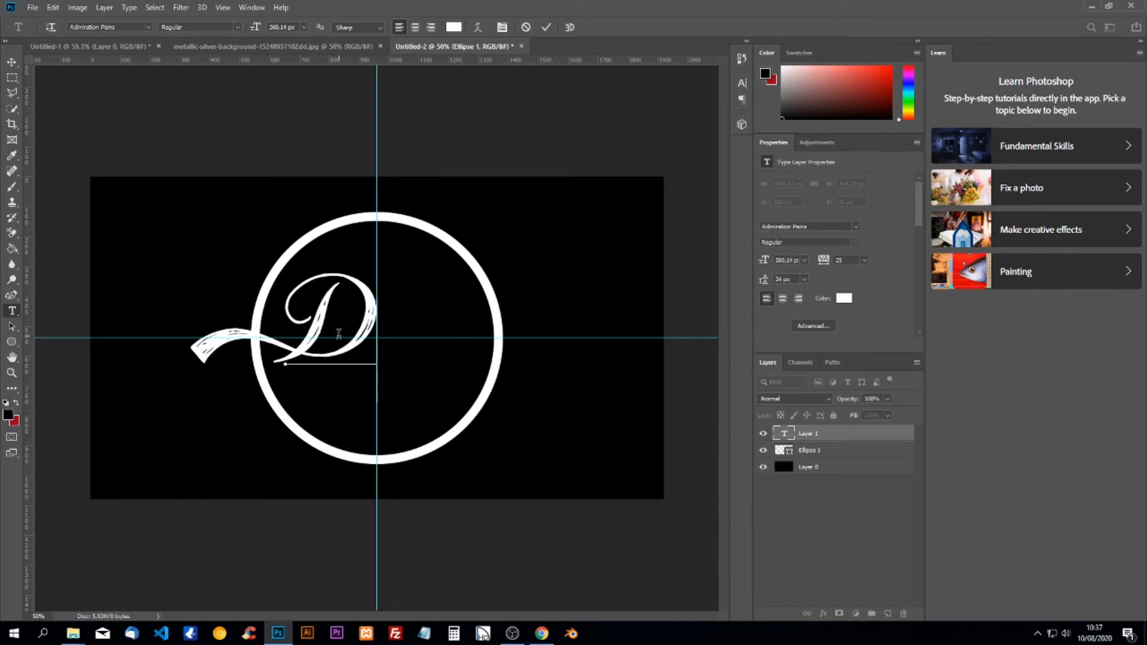
key(ctrl+Return)
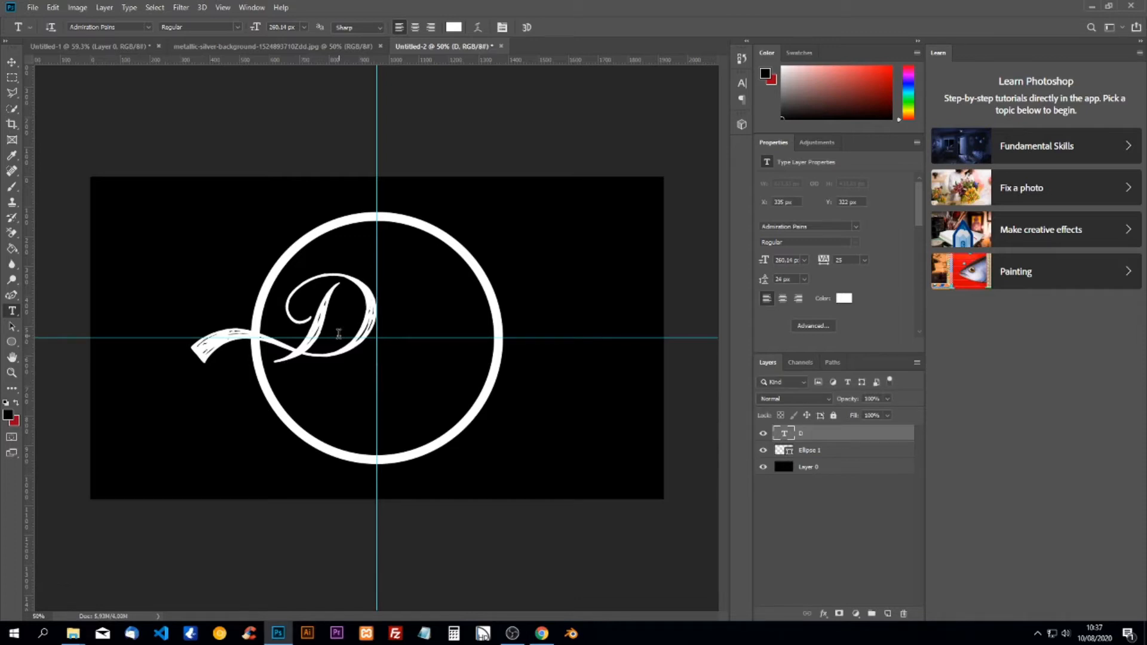
- Duplicate the D text layer and move the copy into the right half of the circle
key(ctrl+j)
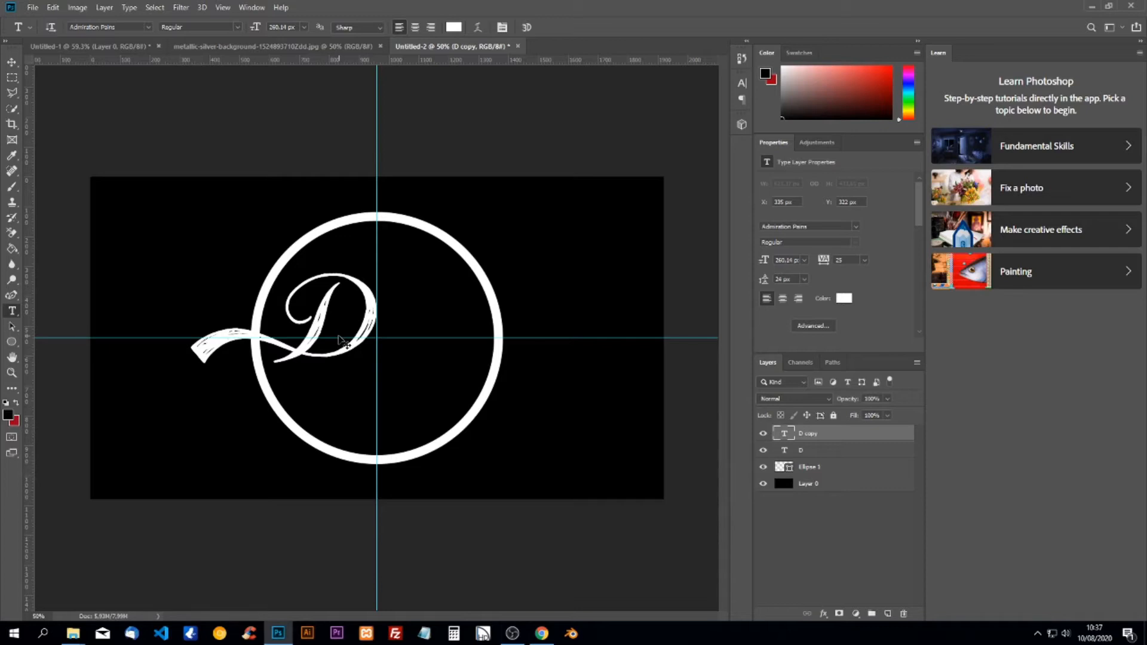
key(ctrl+t)
drag(353, 282, 462, 301)
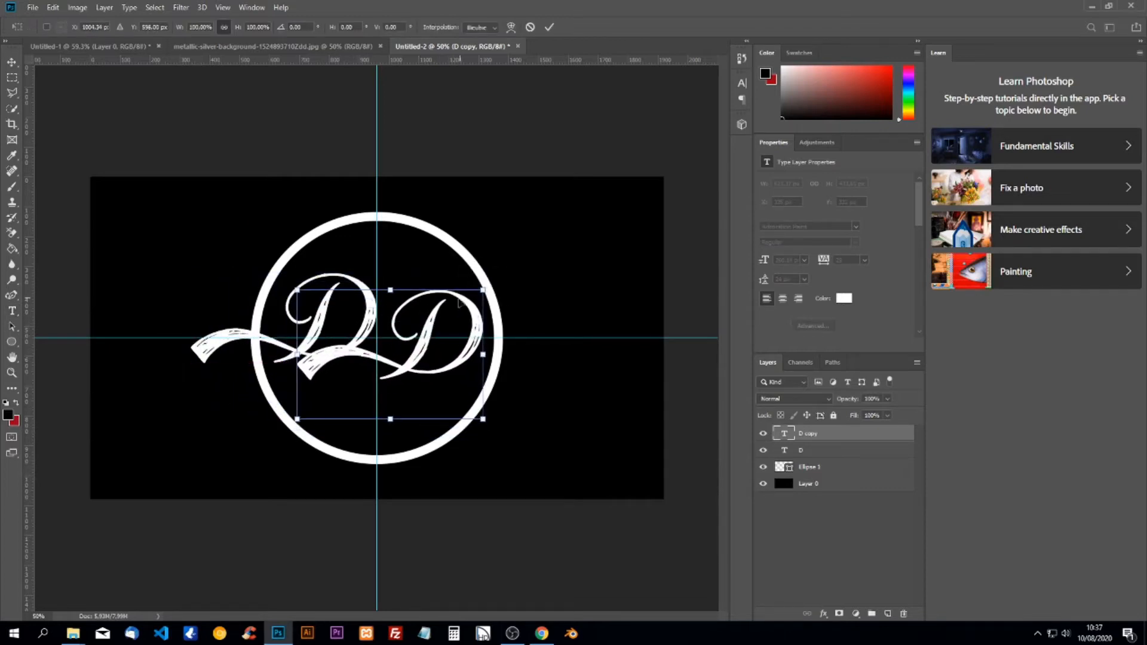
key(Return)
- Change the copied letter to K and move it down and to the left, just below the D's right side
click(476, 327)
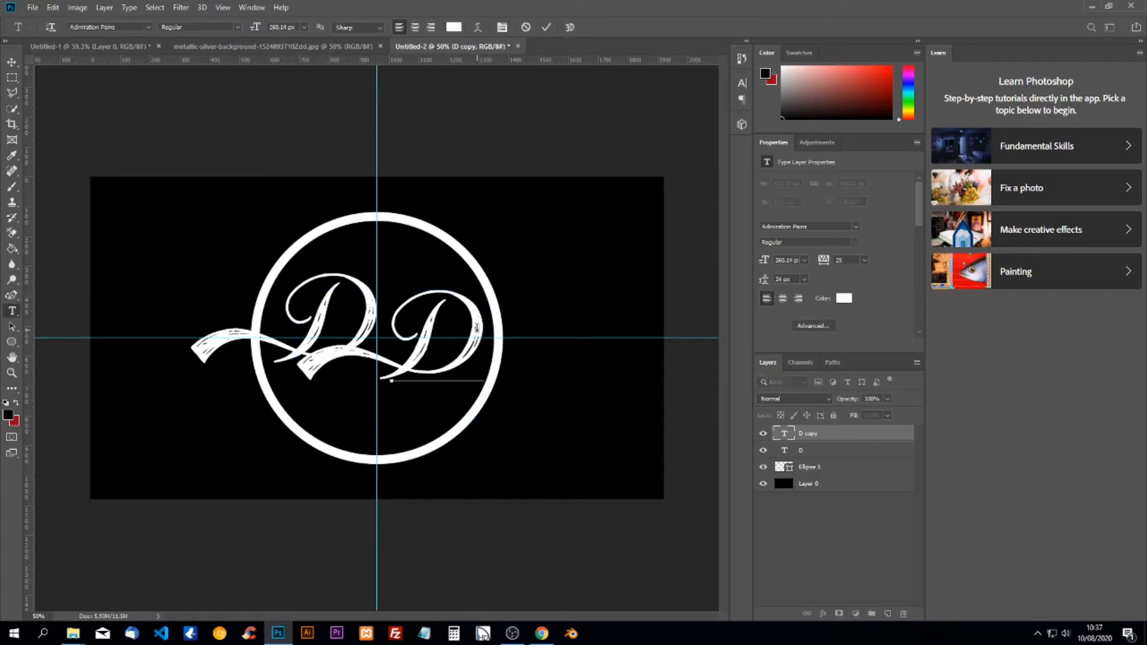
key(BackSpace)
text(K)
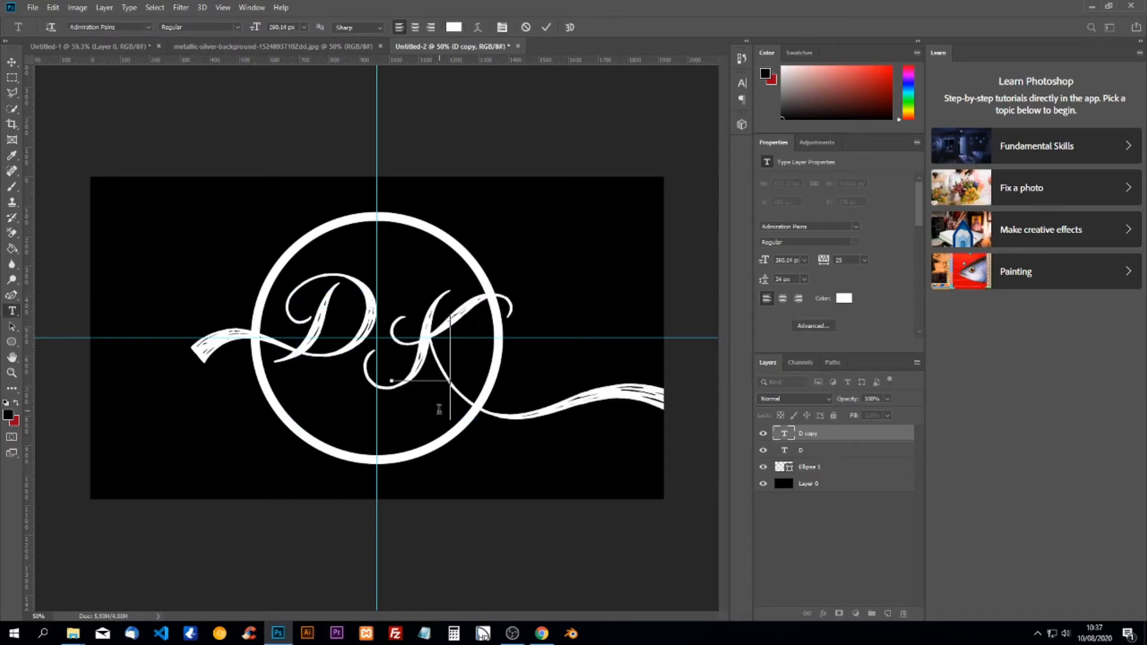
drag(409, 436, 381, 467)
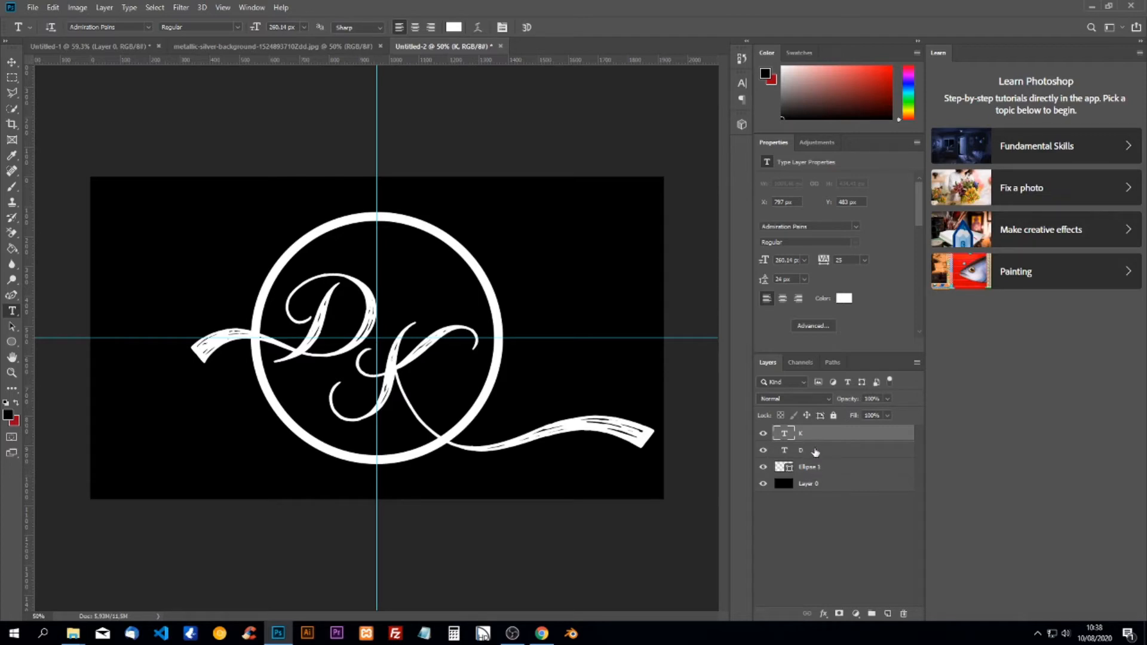
- Add a layer mask to each of the K, D and Ellipse 1 layers
click(839, 614)
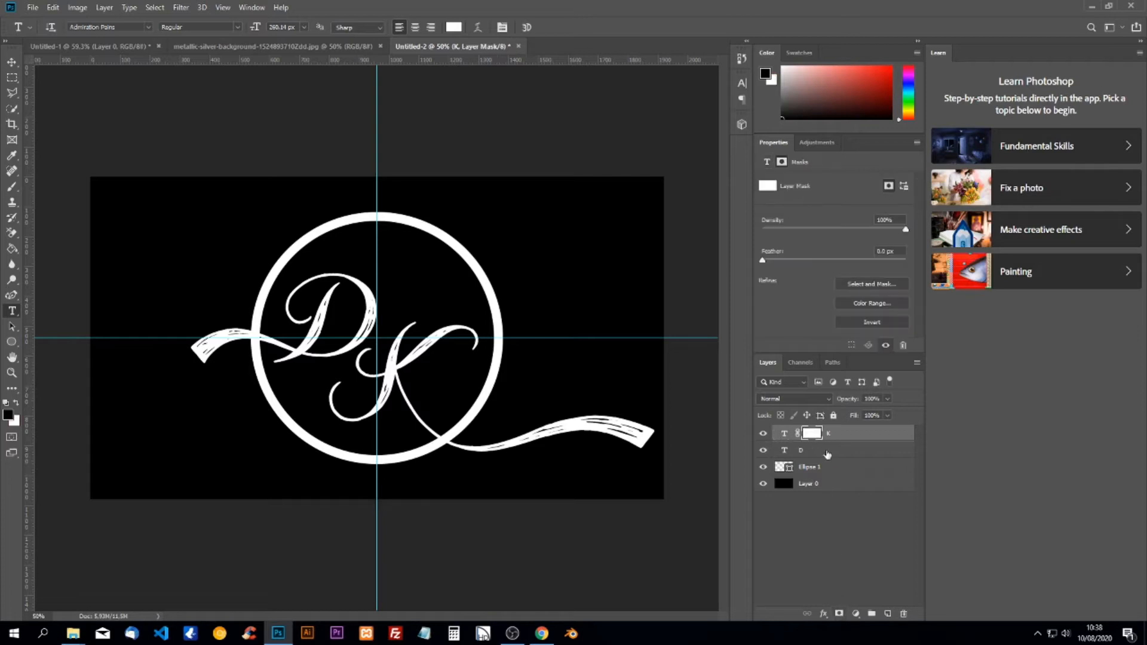
click(808, 457)
click(839, 613)
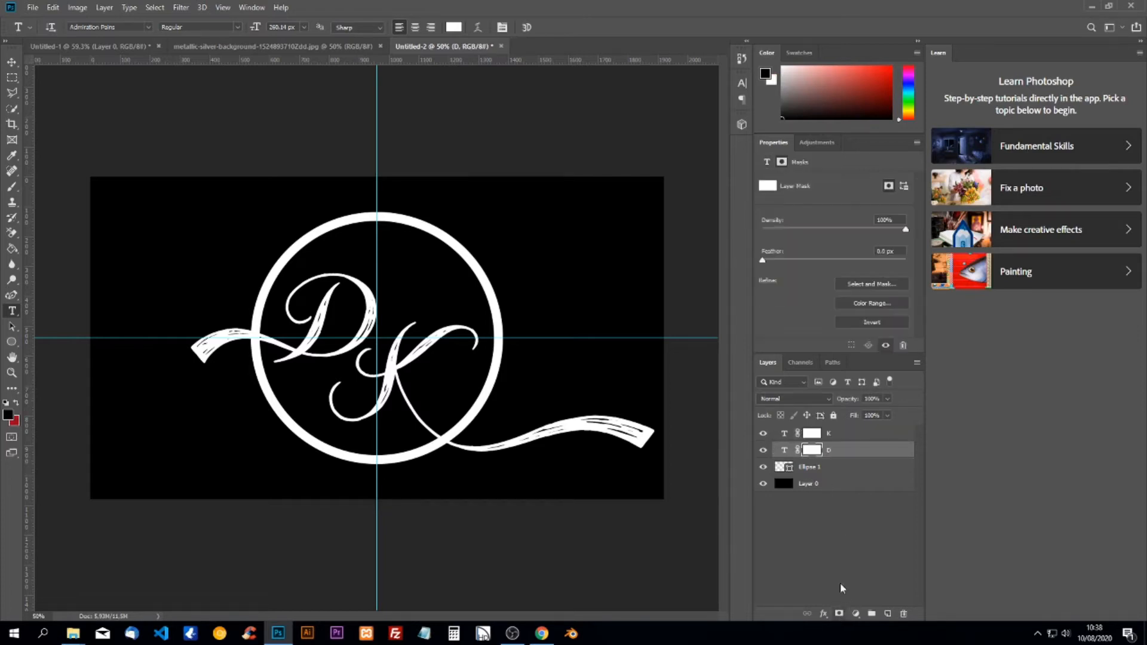
click(823, 468)
click(840, 612)
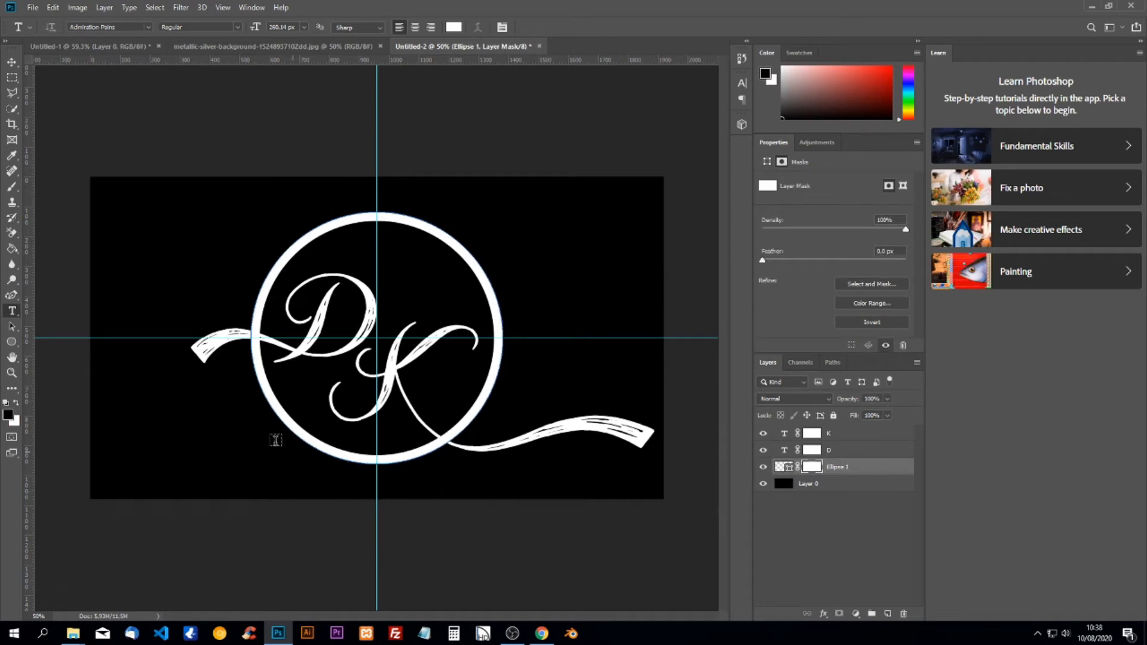
- Outline a four-sided Polygonal Lasso selection around the spot where the D's tail crosses the ring's left side
click(12, 94)
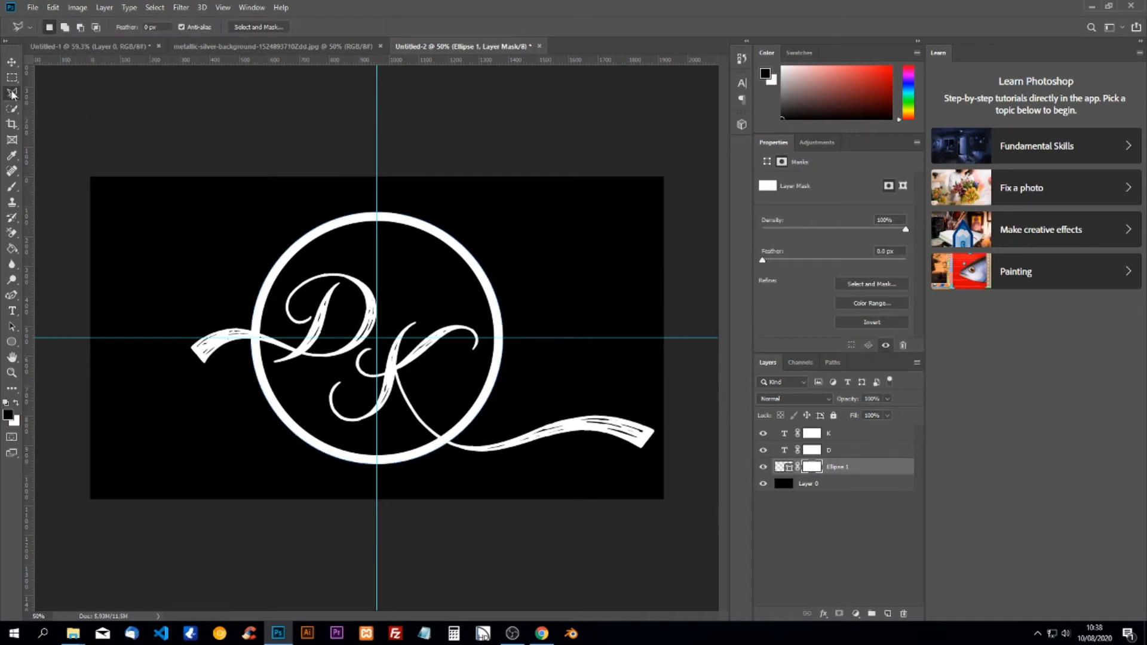
click(245, 321)
click(271, 329)
click(266, 352)
click(234, 340)
click(252, 326)
- Brush black over the ring inside the selection on the Ellipse 1 mask, checking the gap around the D's tail with the background temporarily hidden
click(12, 187)
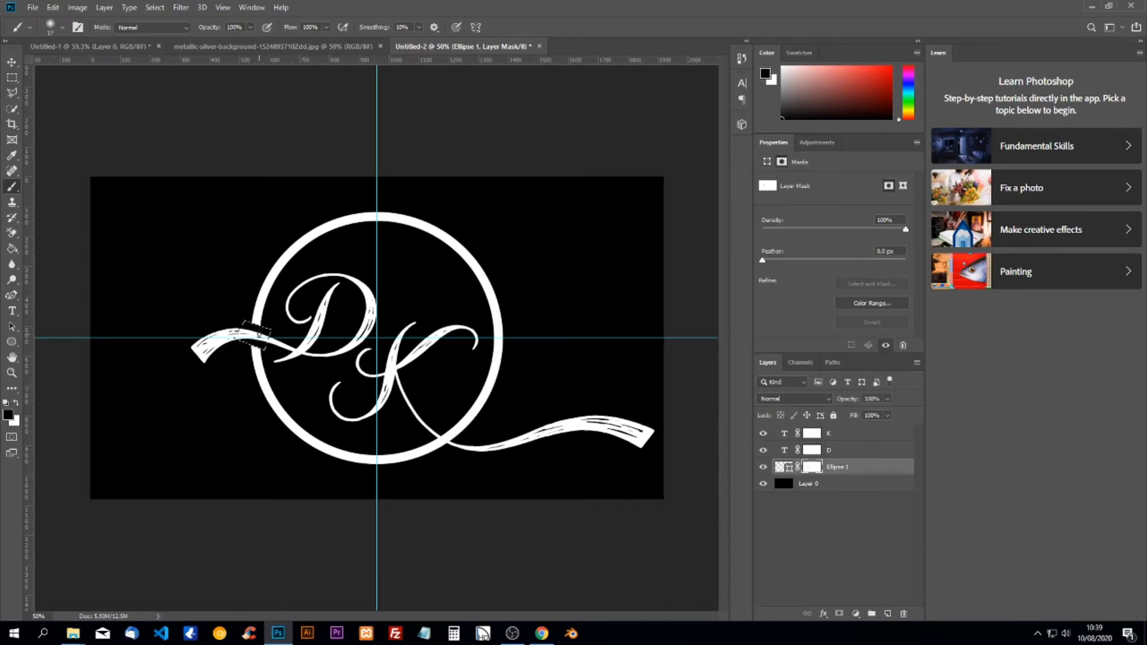
click(763, 483)
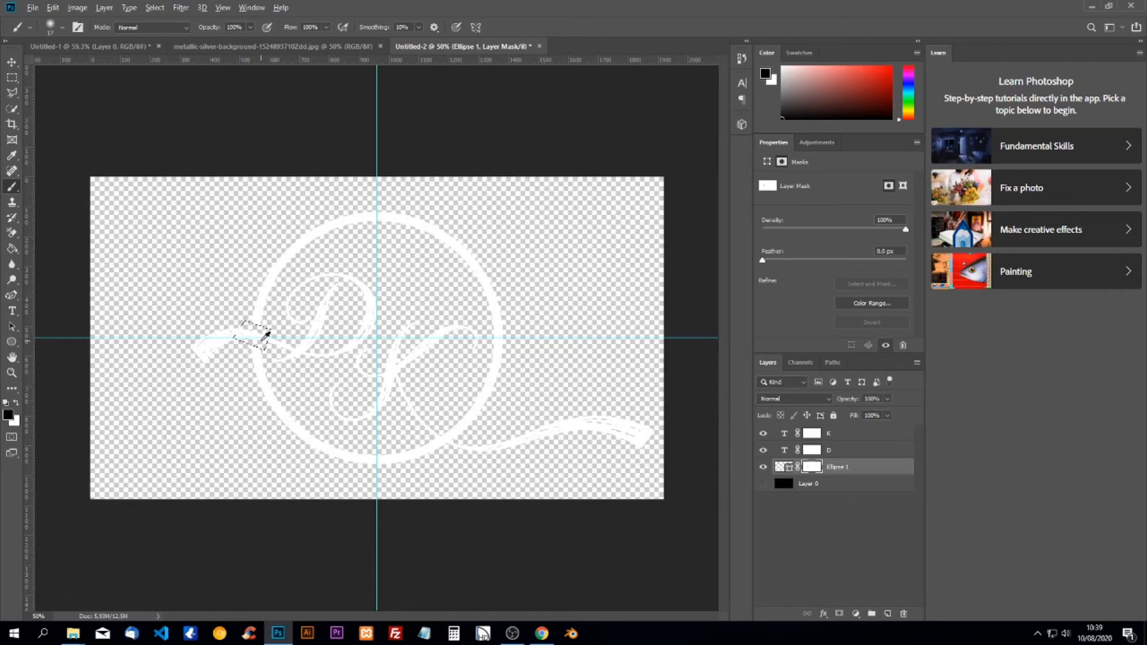
scroll(264, 335, up, 5)
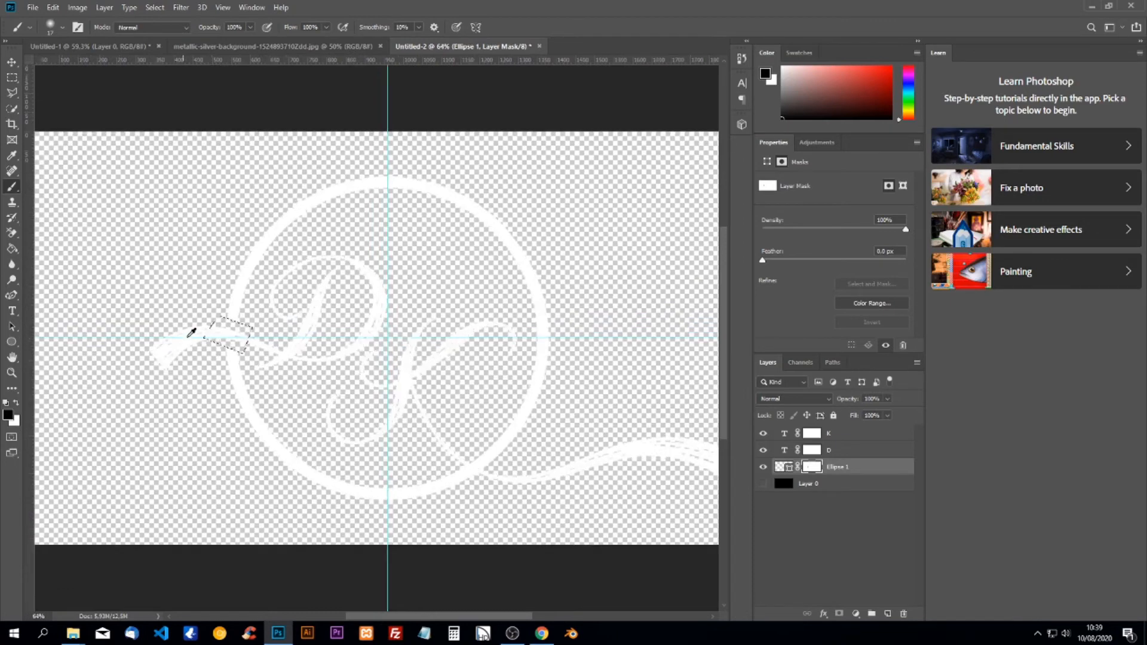
scroll(244, 342, up, 4)
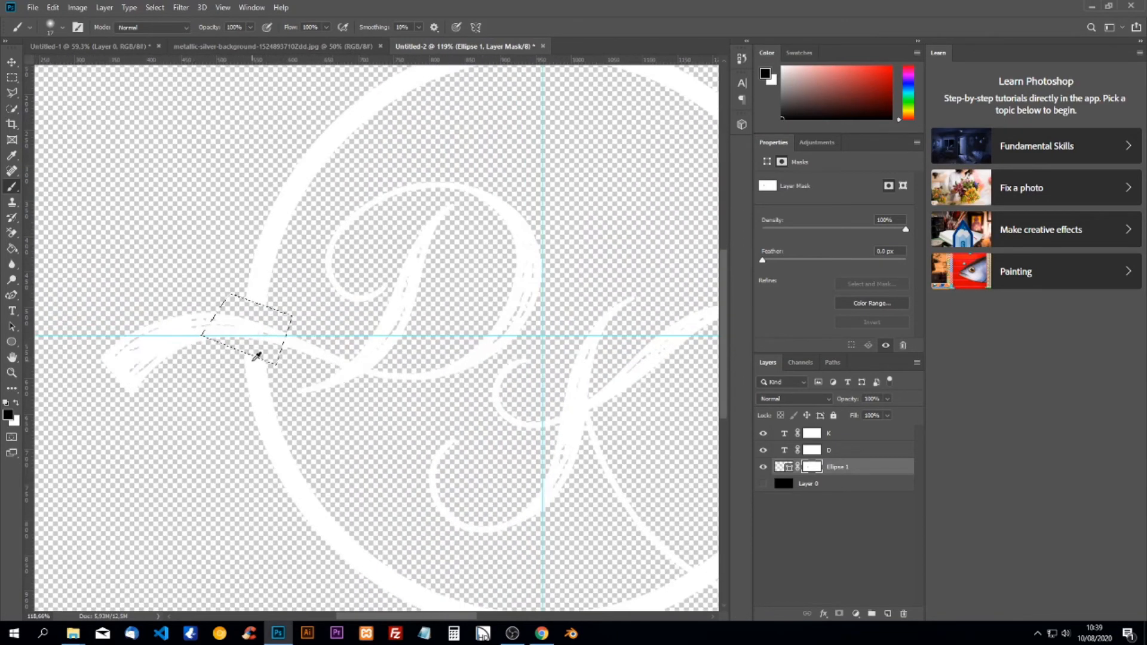
scroll(285, 342, up, 4)
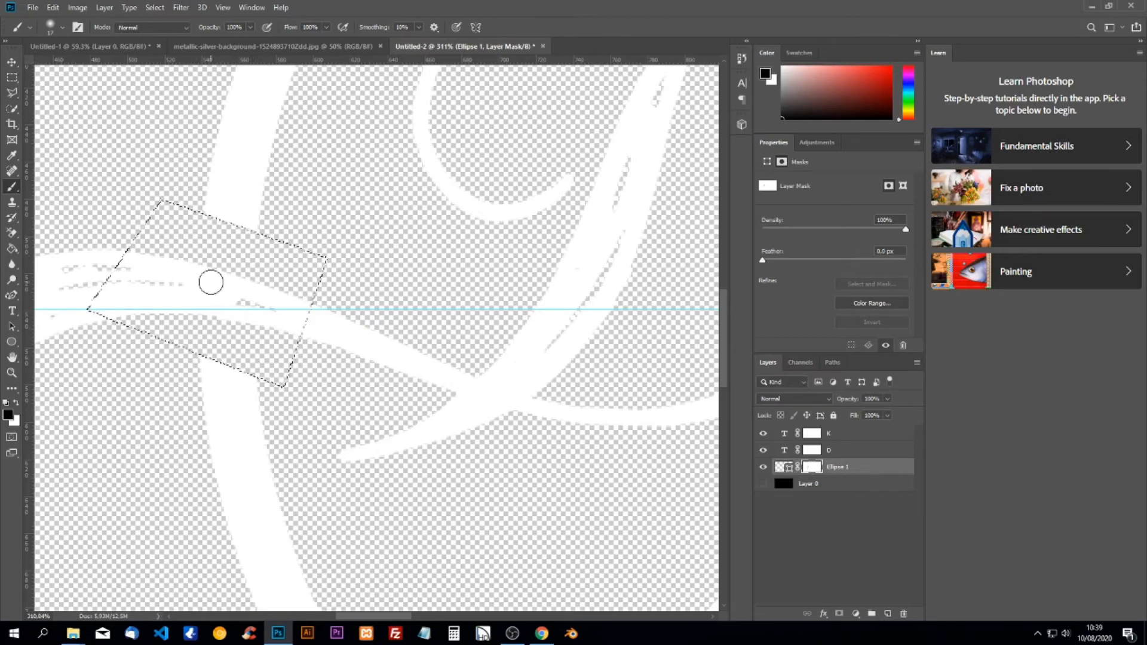
scroll(210, 278, up, 3)
scroll(310, 290, down, 10)
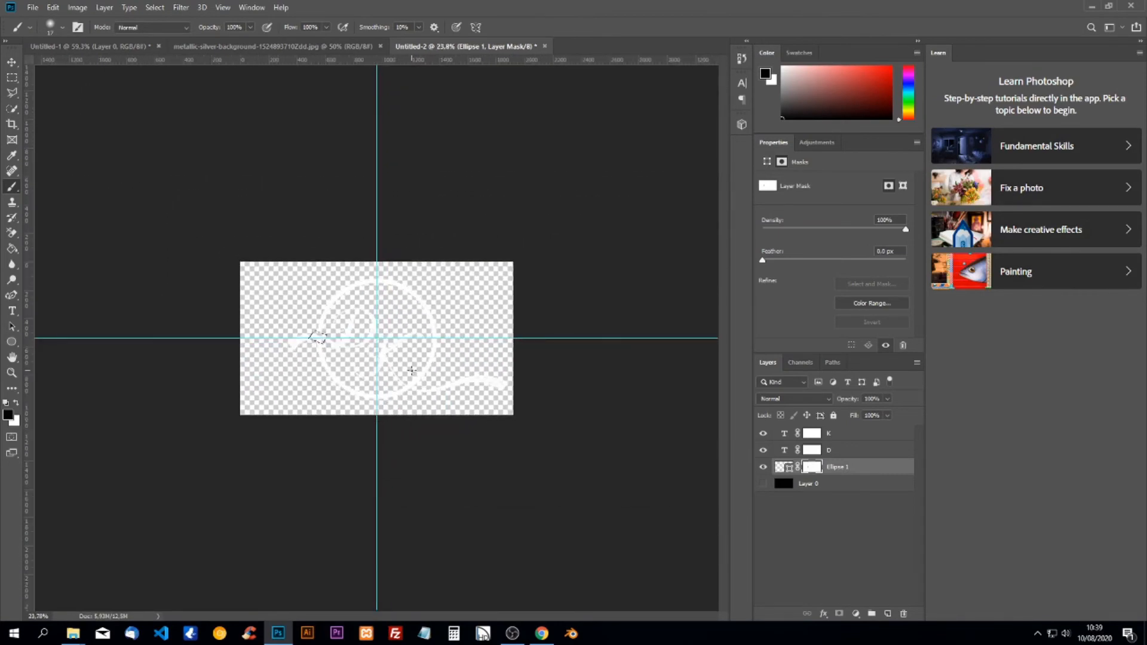
click(763, 483)
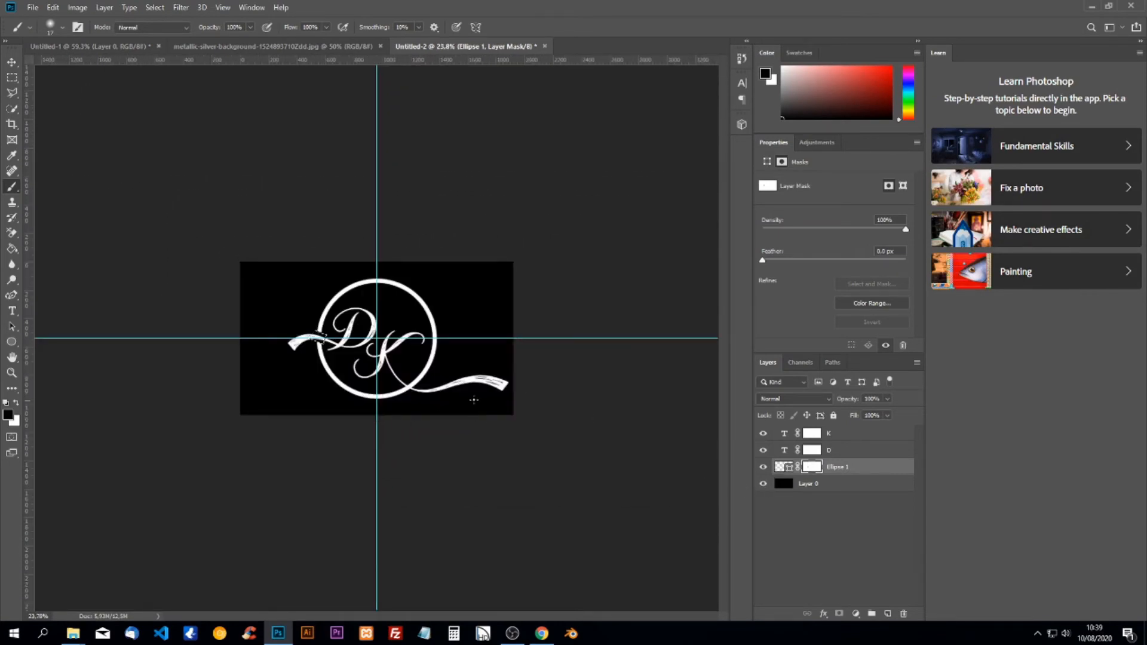
- Outline a four-sided Polygonal Lasso selection around the spot where the K's tail crosses the ring's lower right
scroll(472, 398, up, 8)
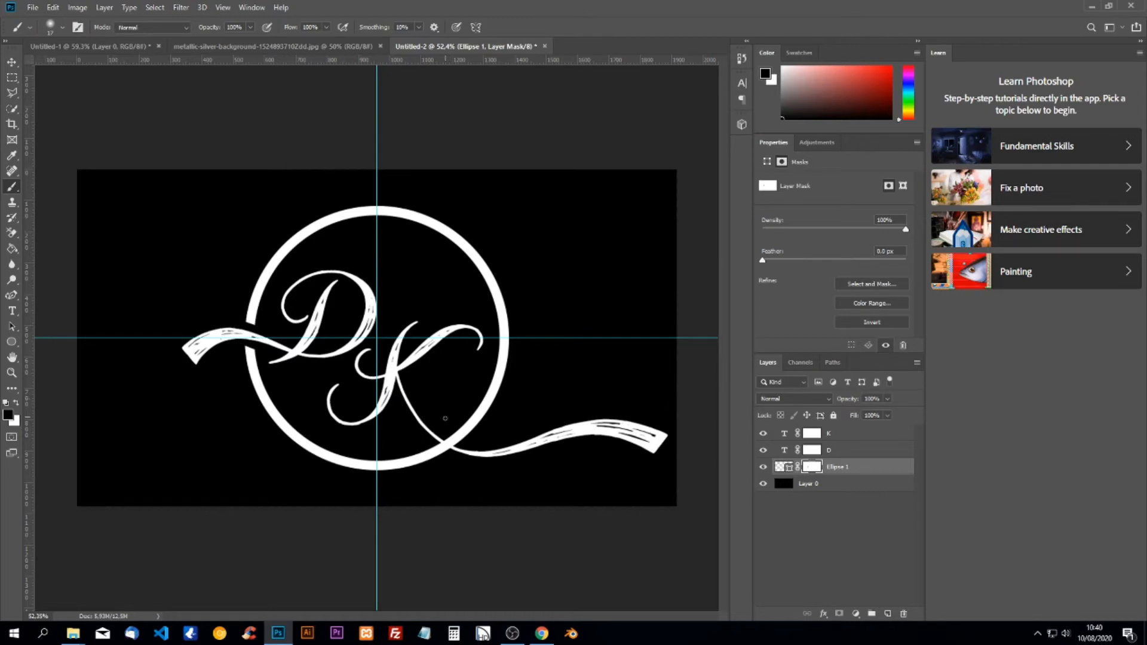
click(12, 93)
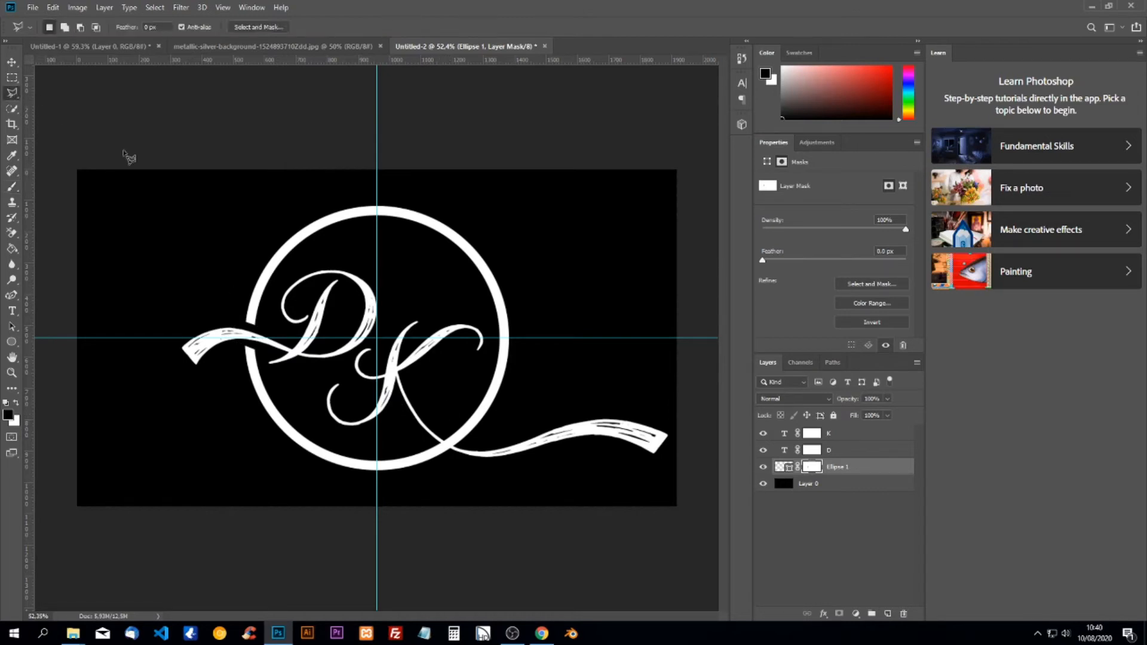
click(432, 442)
click(453, 458)
click(464, 447)
click(436, 448)
- Mask out the ring inside the selection around the K's tail with black on the Ellipse 1 mask, and deselect
click(12, 187)
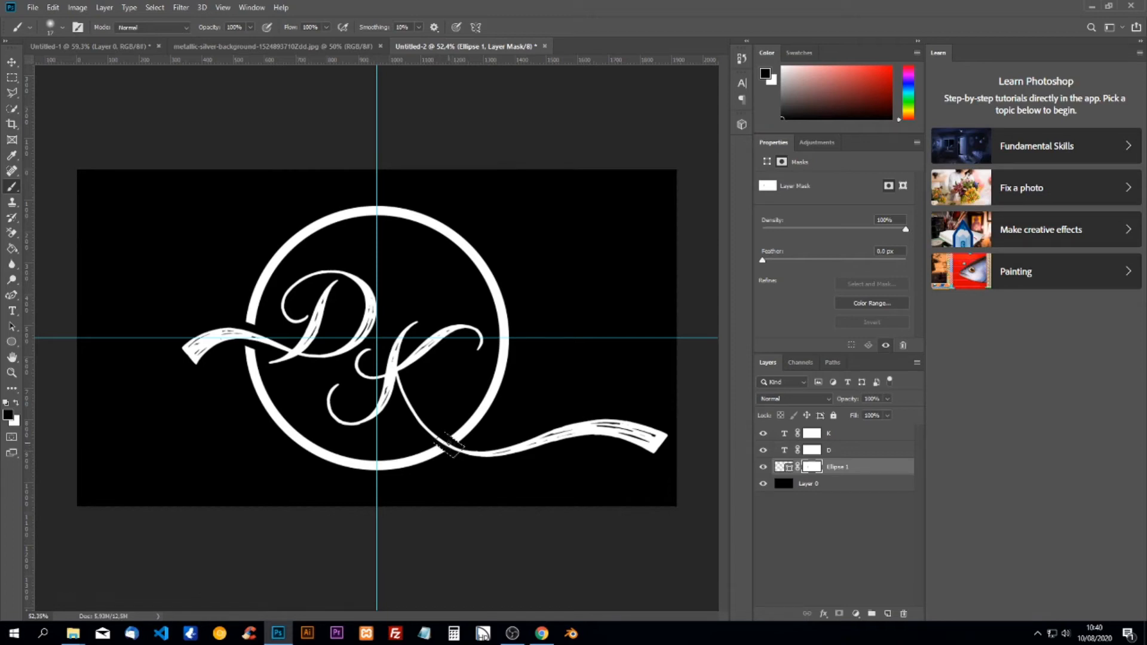
scroll(455, 453, up, 6)
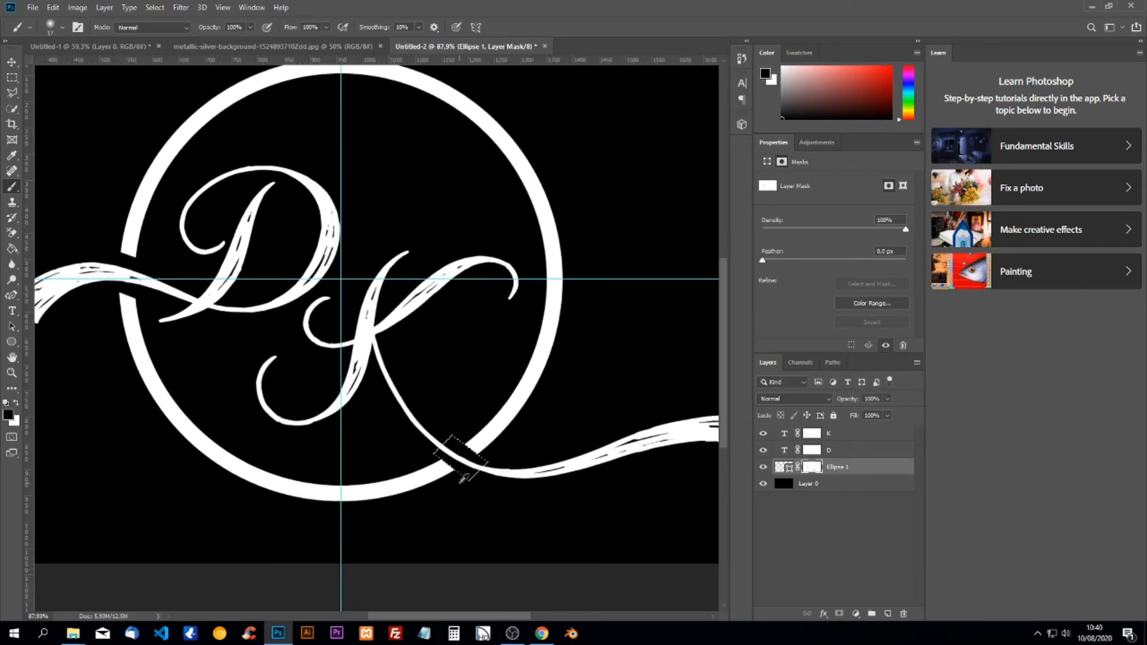
scroll(472, 466, up, 2)
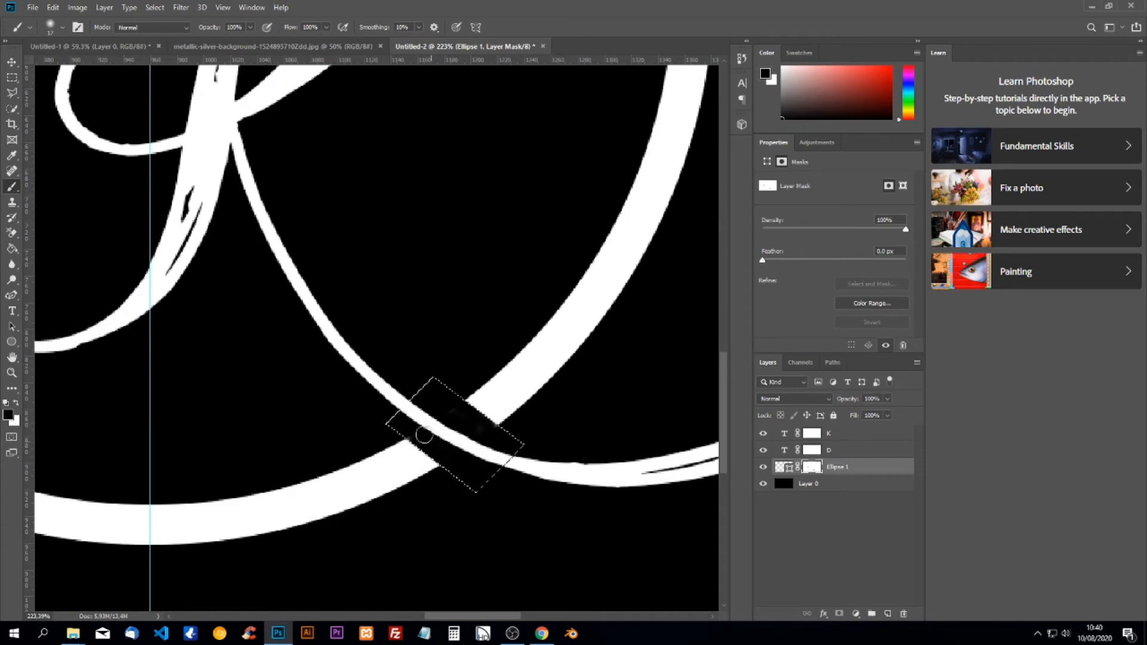
mouse_move(412, 437)
mouse_down()
mouse_move(438, 466)
mouse_move(447, 460)
mouse_up()
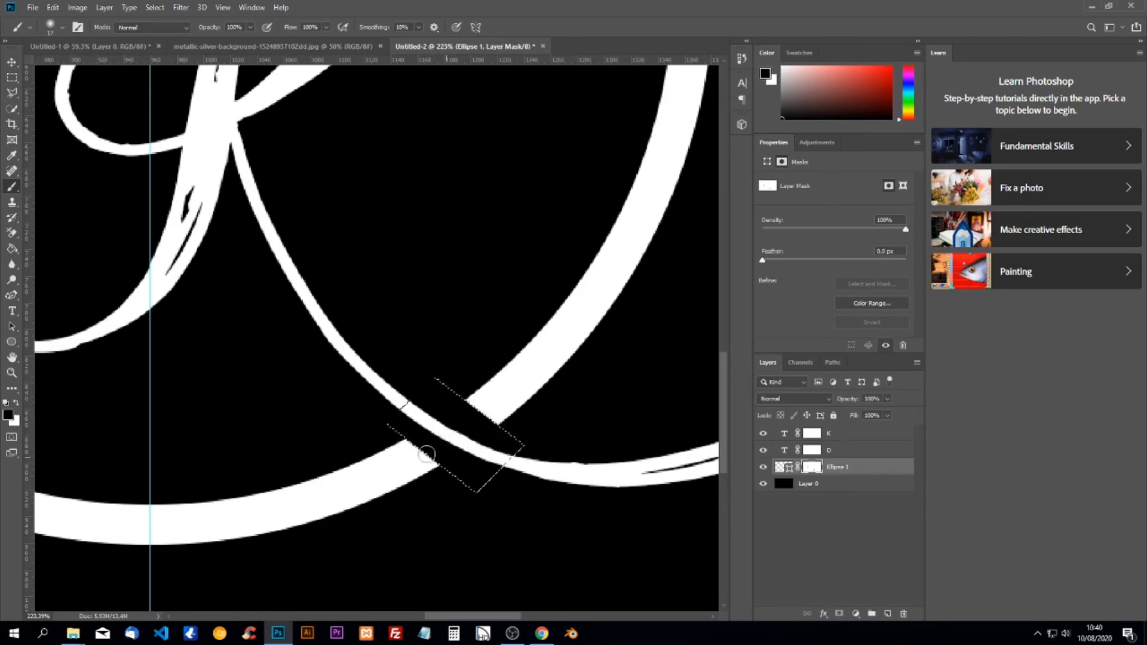
click(764, 485)
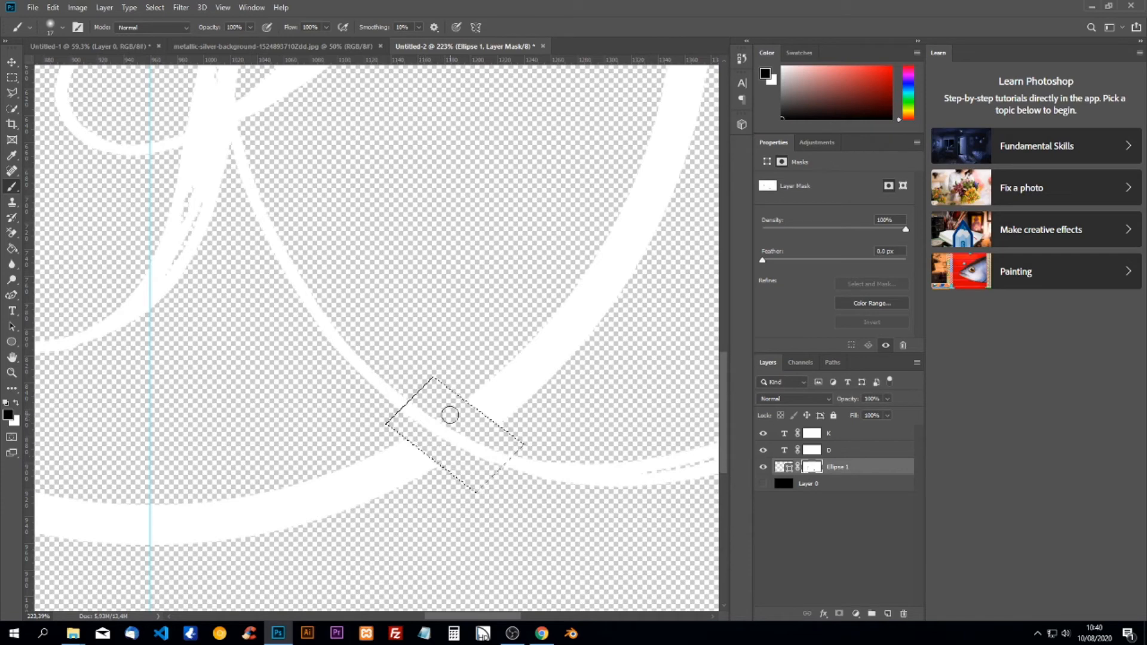
click(763, 484)
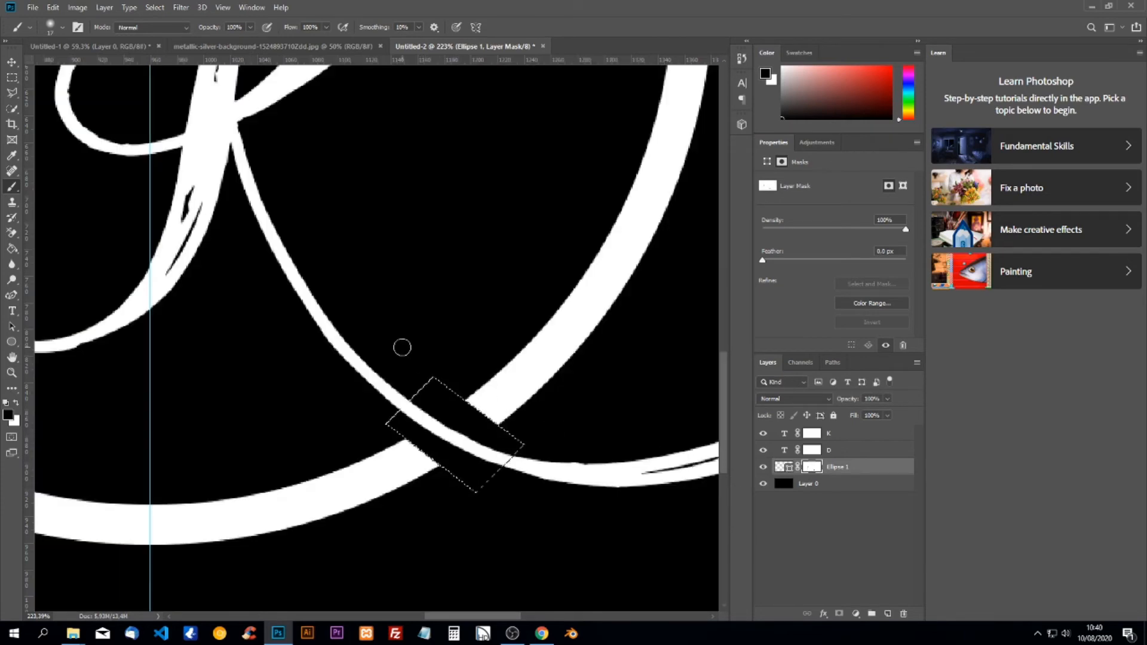
key(alt+BackSpace)
key(ctrl+d)
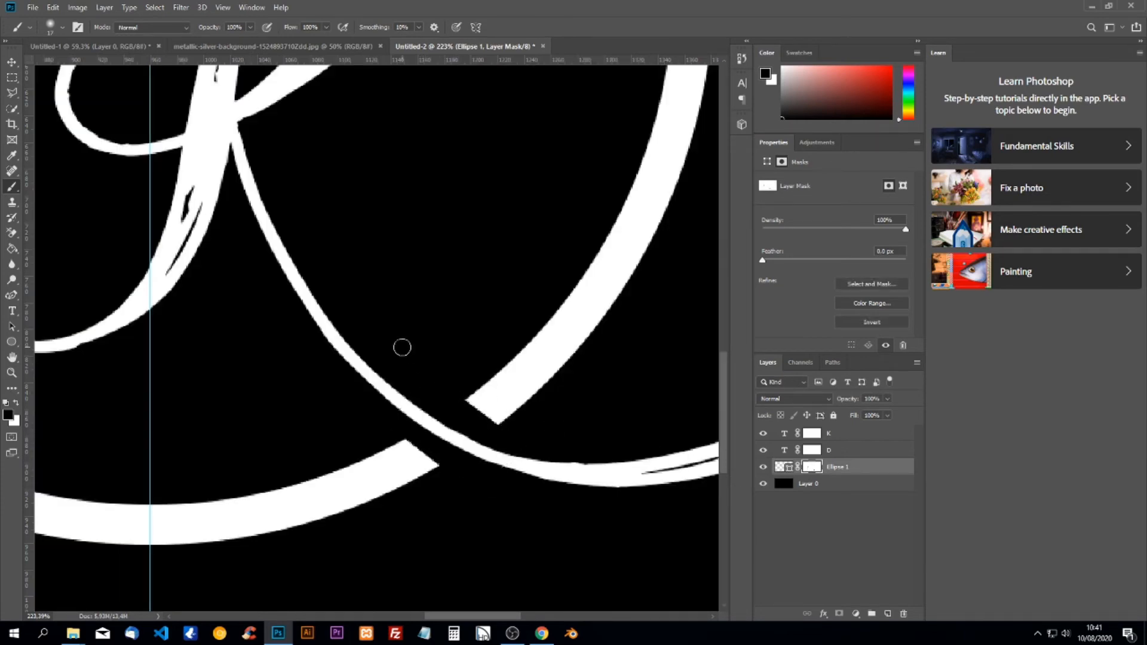
scroll(401, 347, down, 6)
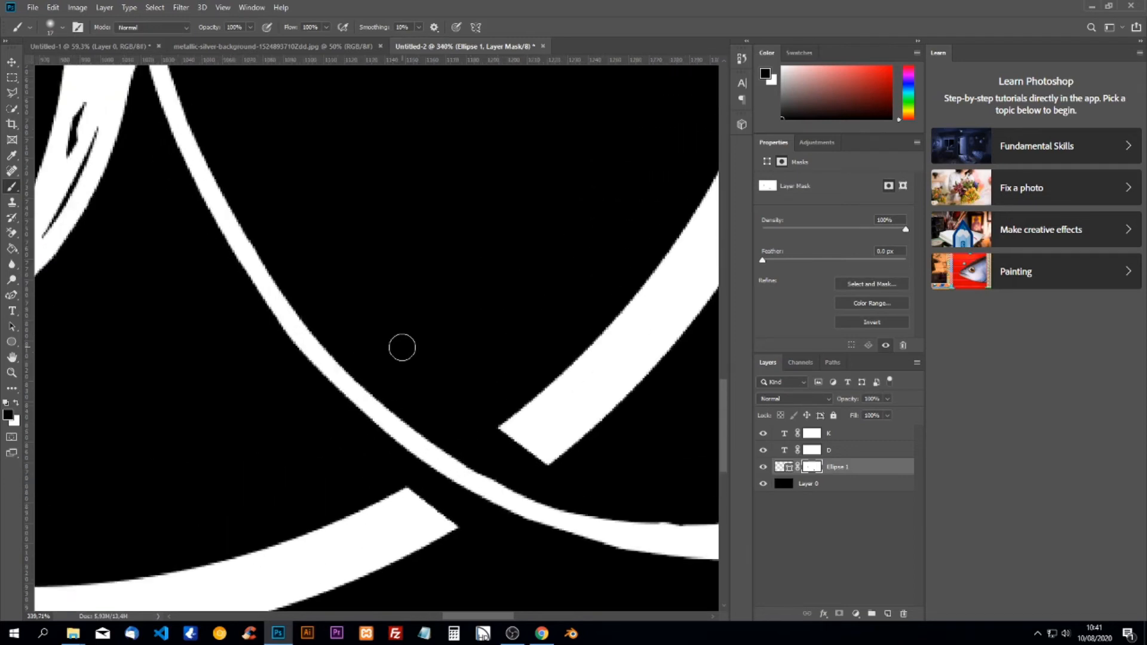
scroll(289, 209, down, 2)
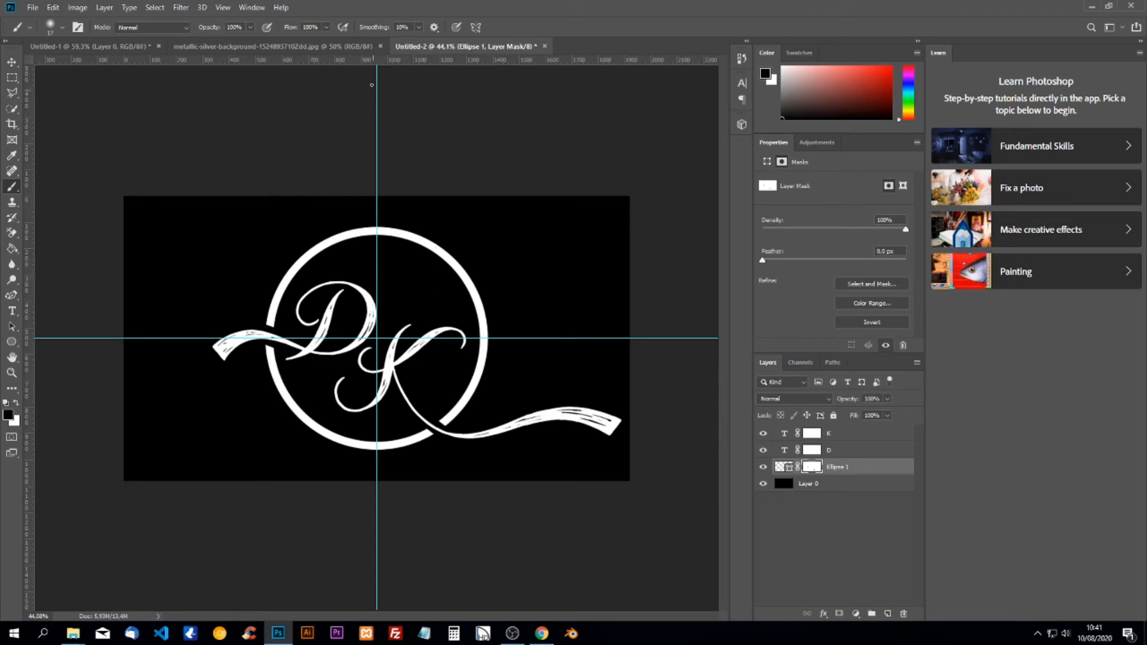
- Copy the metallic silver background image into the logo document and place its layer above all other layers
click(307, 47)
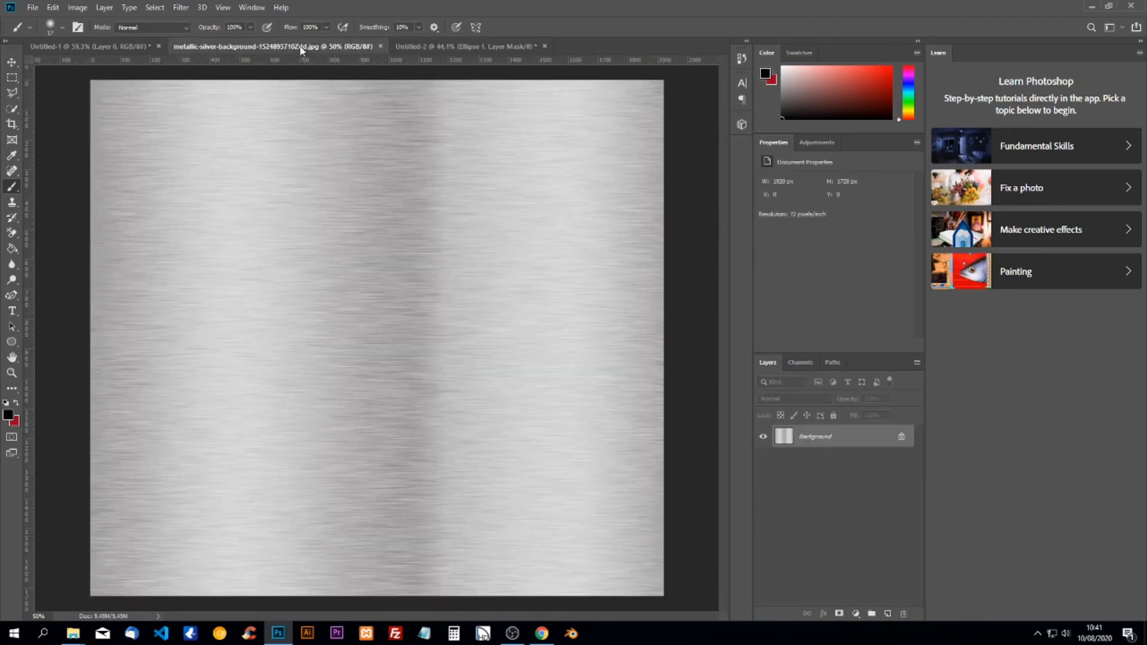
click(12, 62)
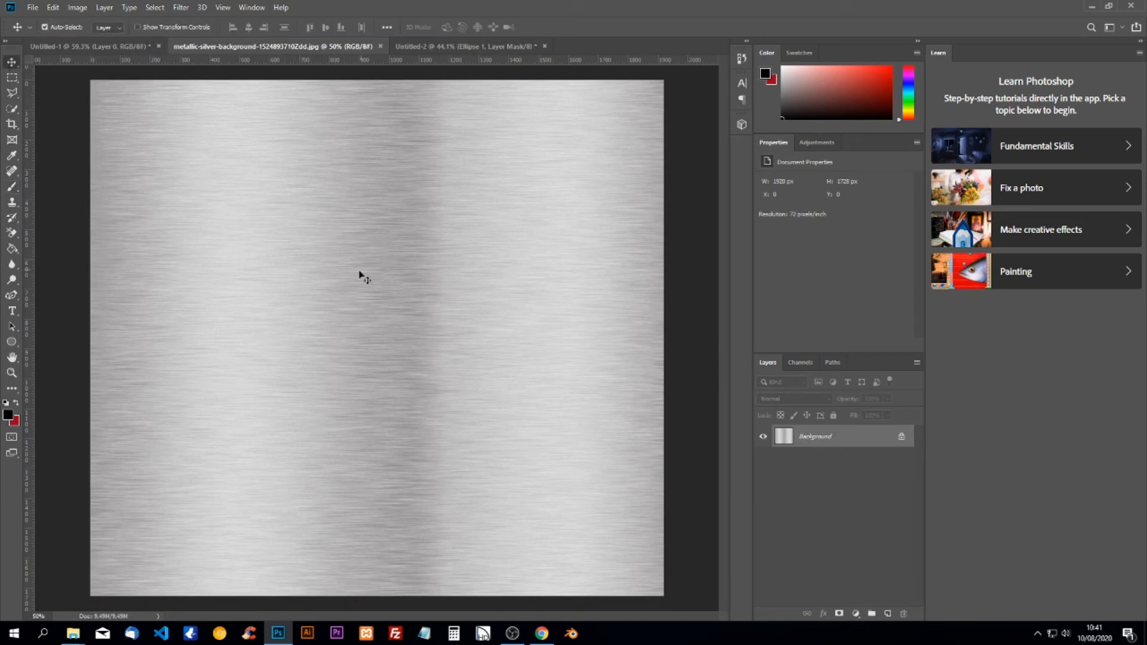
drag(349, 327, 385, 359)
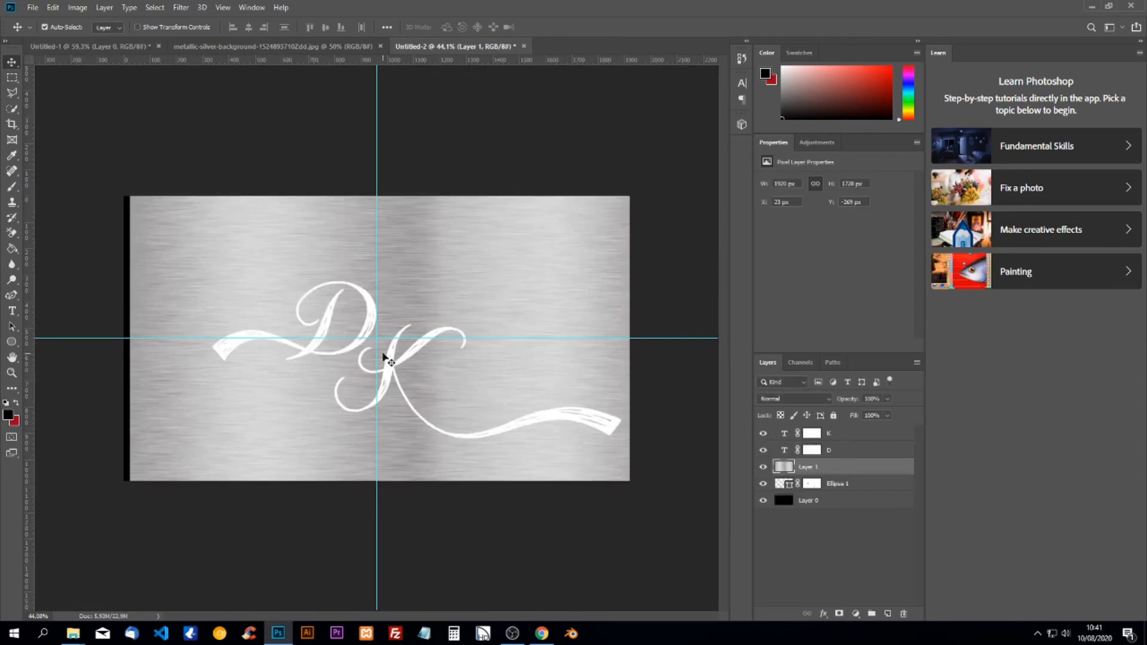
drag(798, 470, 800, 434)
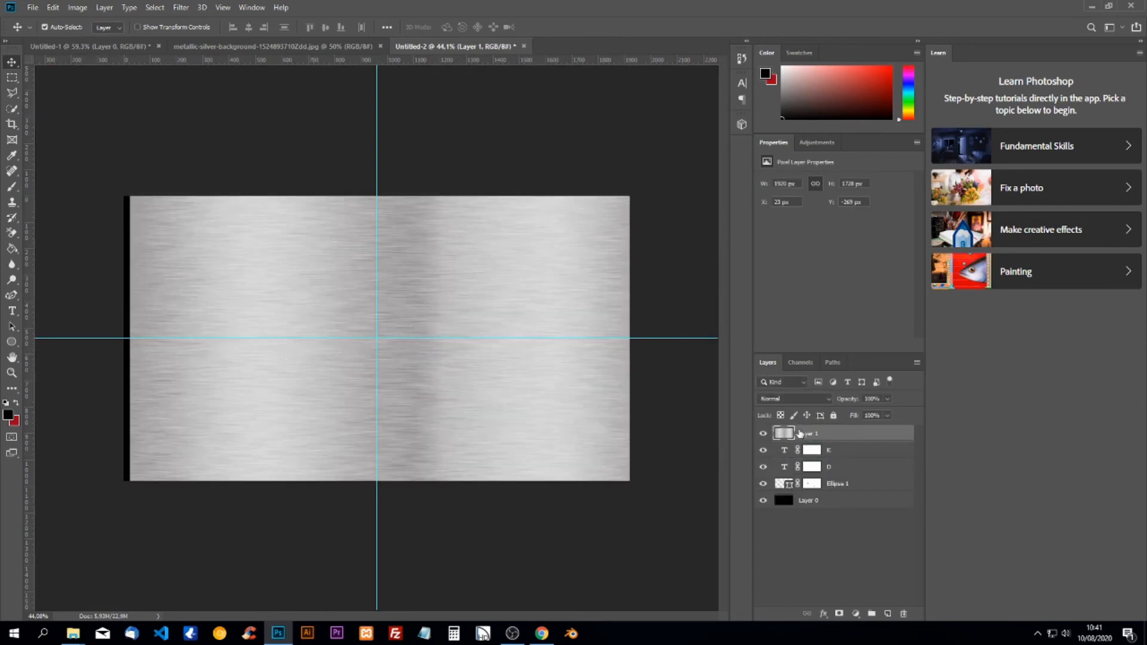
- Group the K, D and Ellipse 1 layers together
click(829, 455)
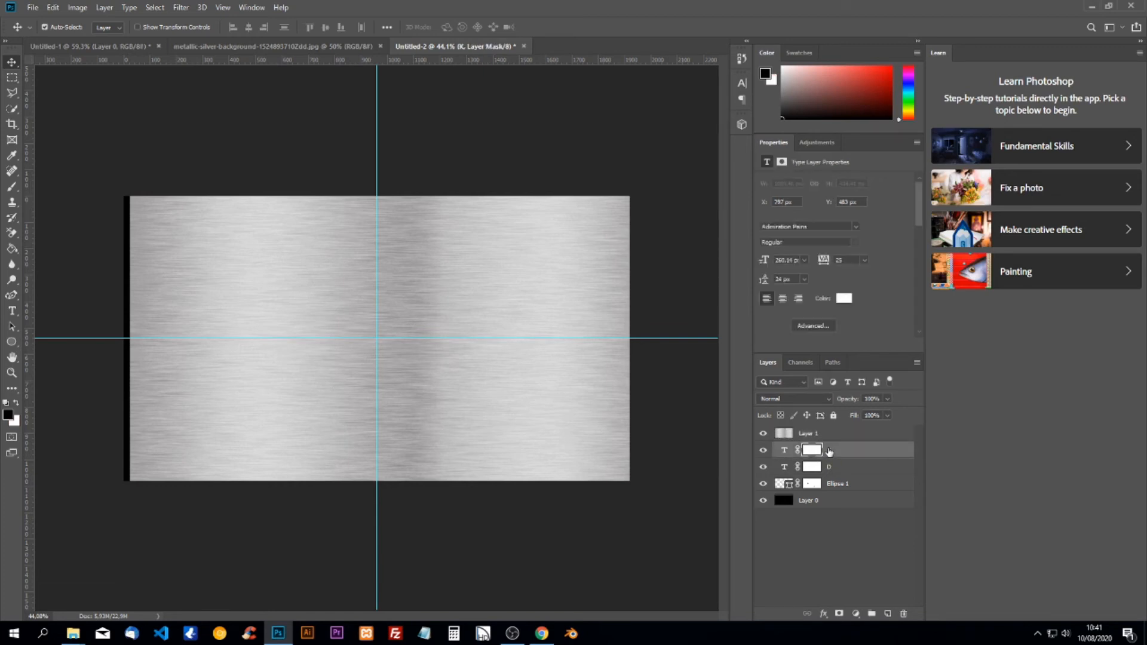
shift+click(787, 486)
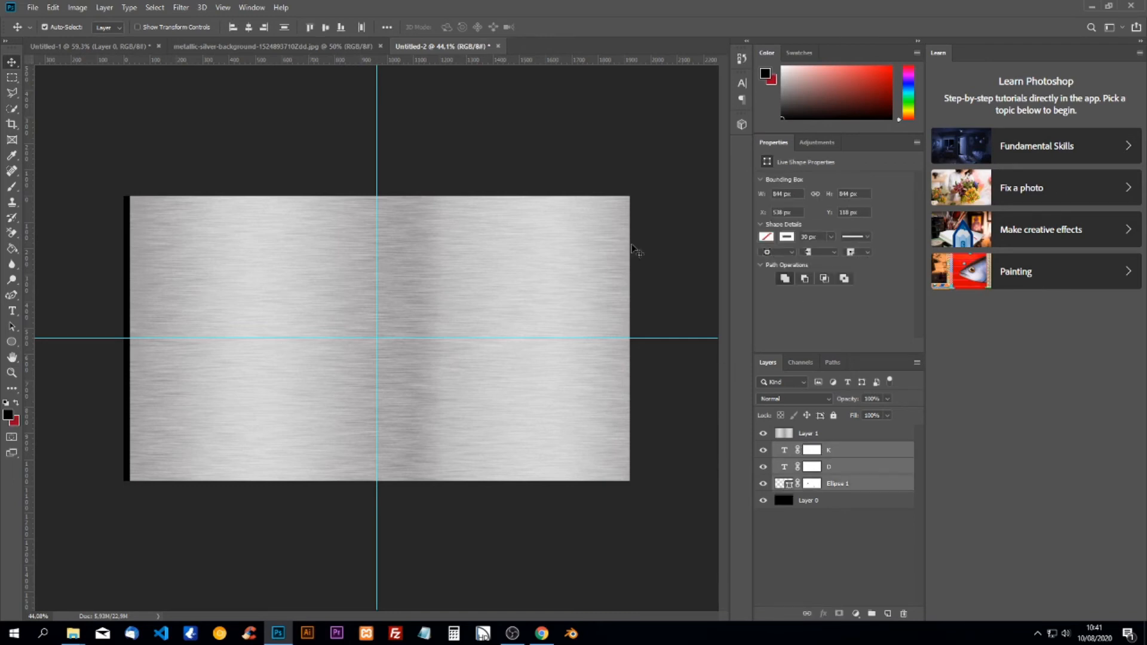
key(ctrl+g)
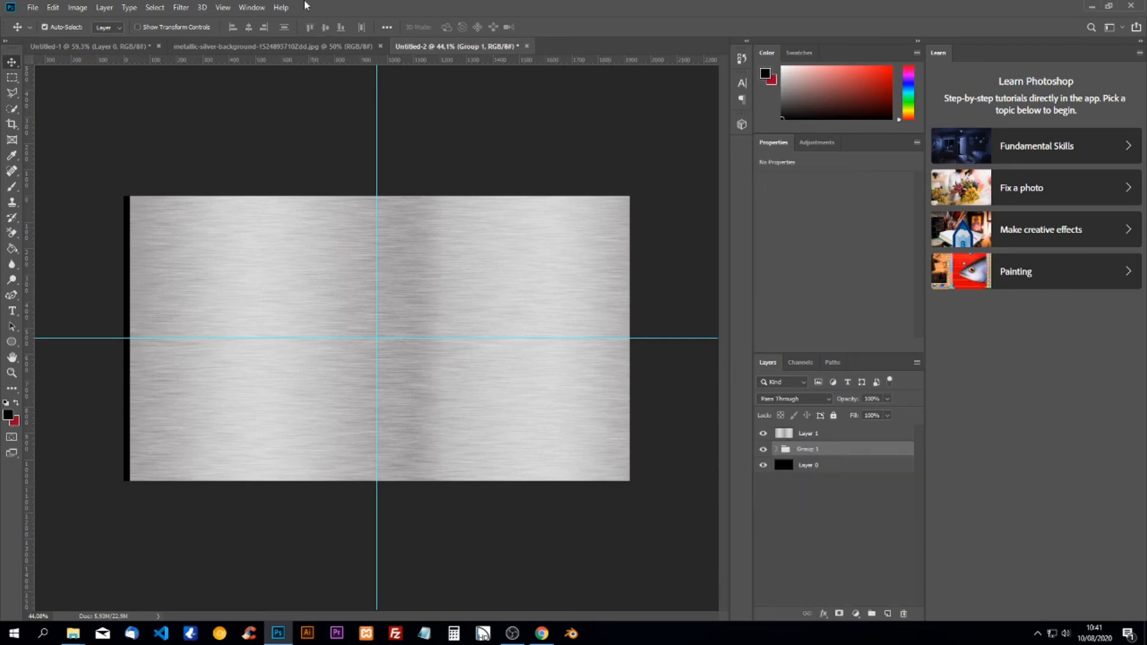
- Clip the silver texture layer to the logo group with a clipping mask and set its blend mode to Luminosity
click(808, 436)
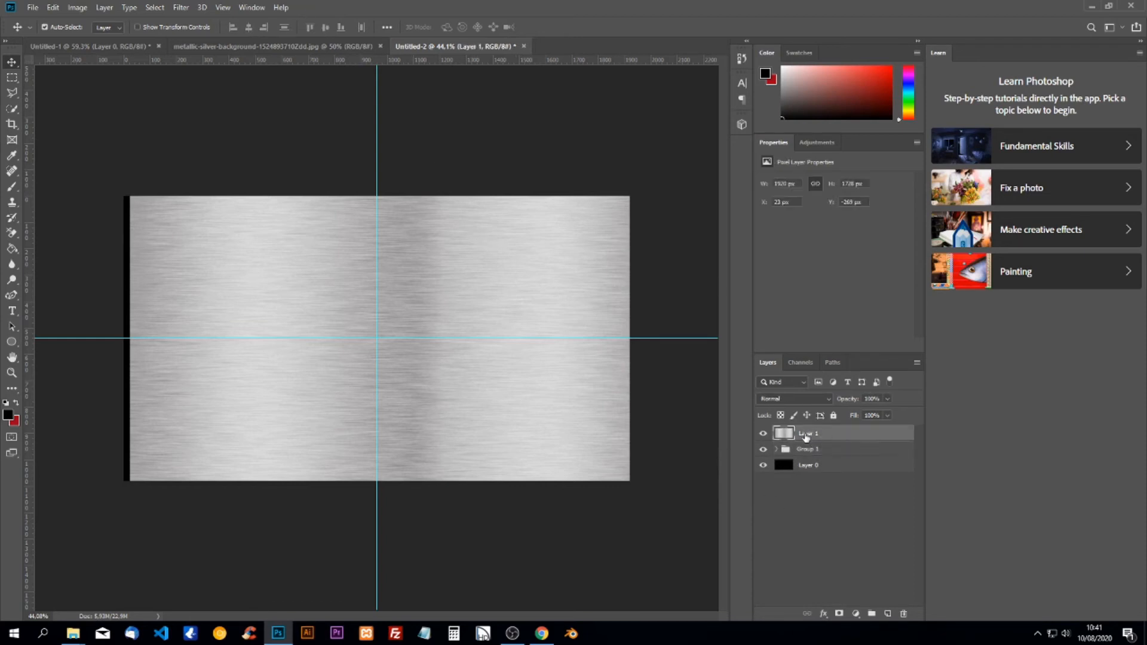
right_click(806, 438)
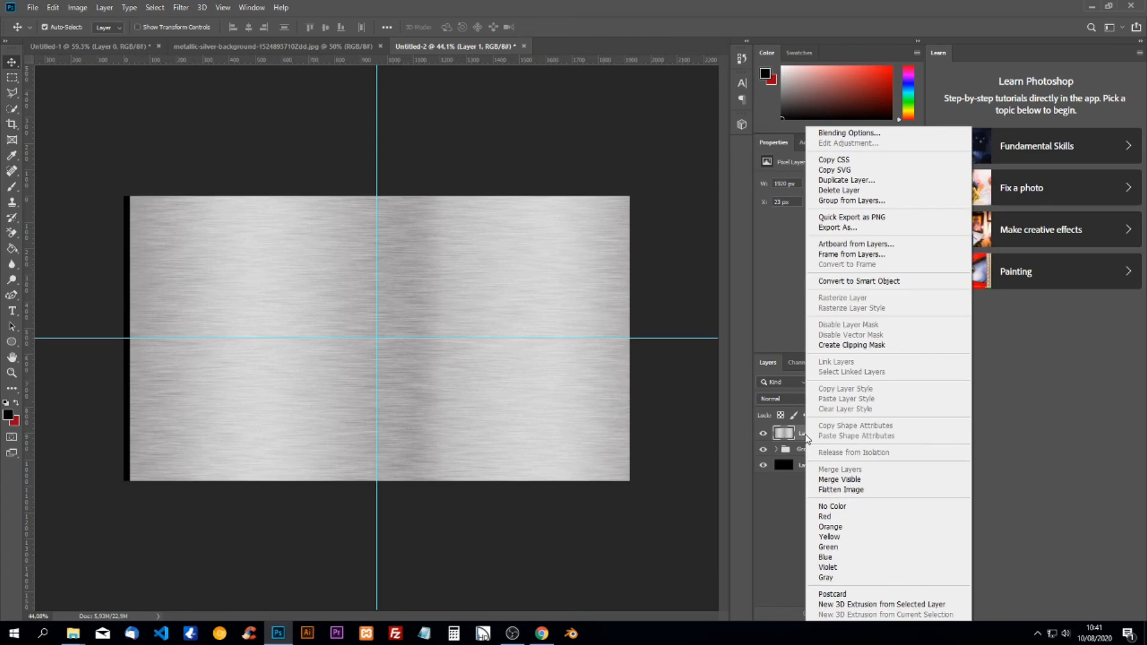
click(857, 346)
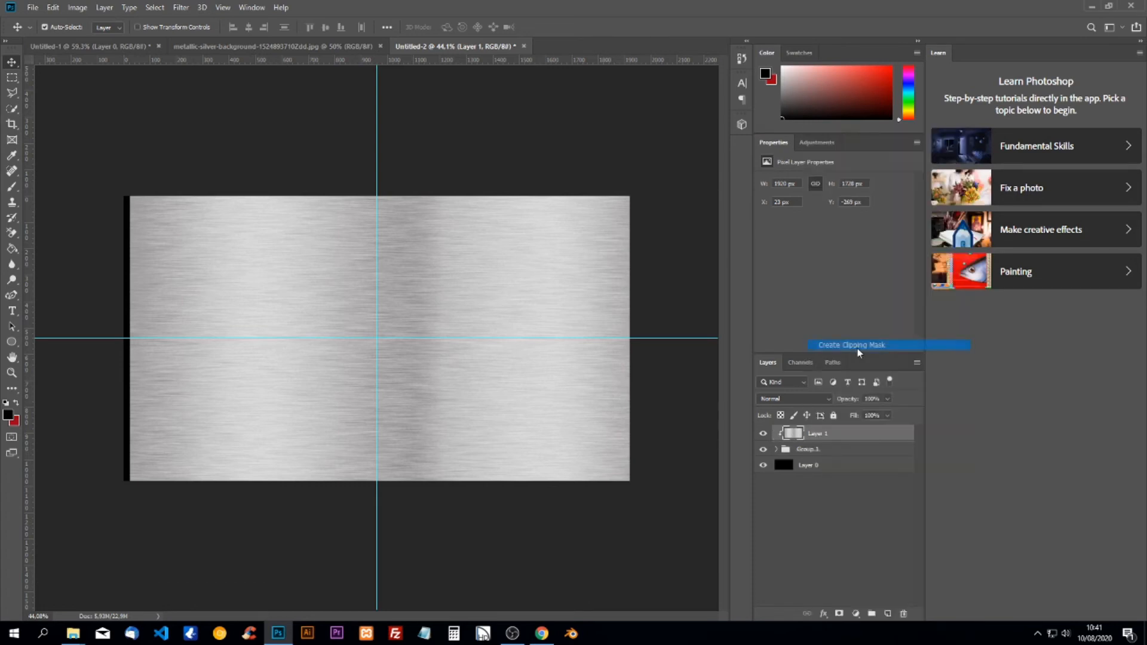
click(805, 398)
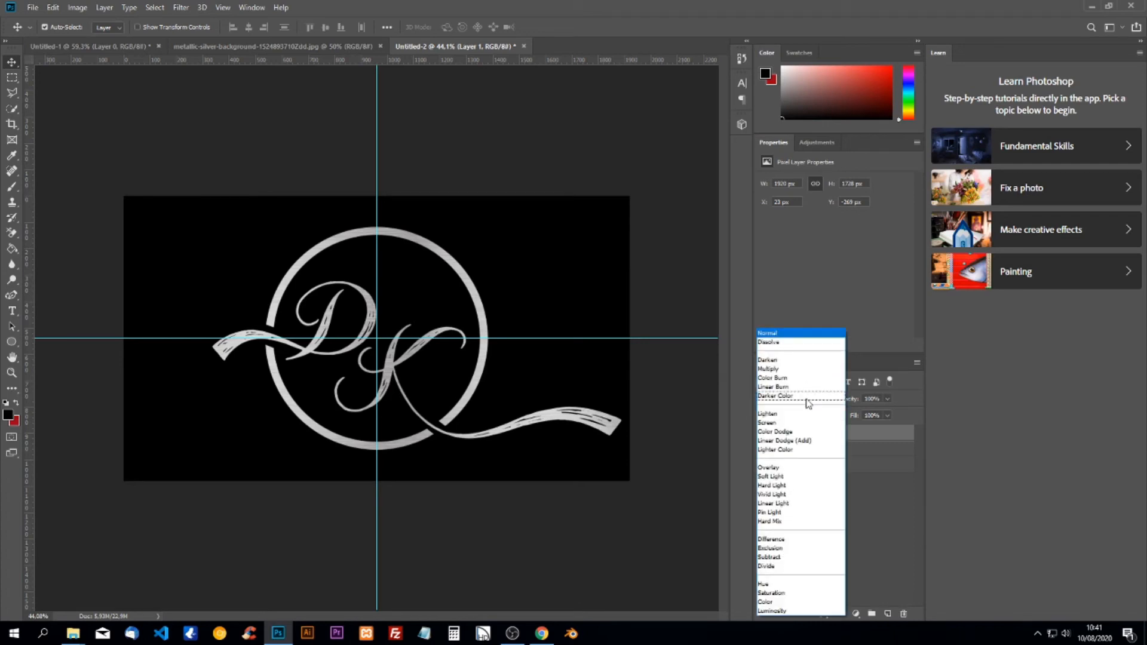
click(786, 609)
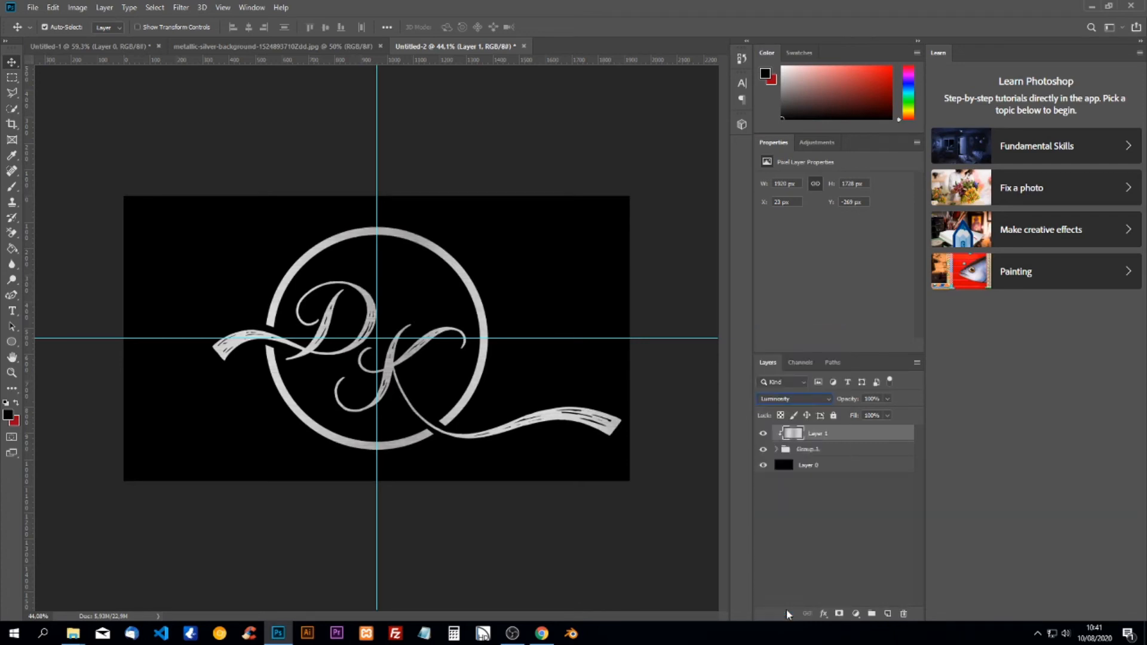
- Combine the clipped silver texture and the logo group into one smart object and open its contents
ctrl+click(809, 450)
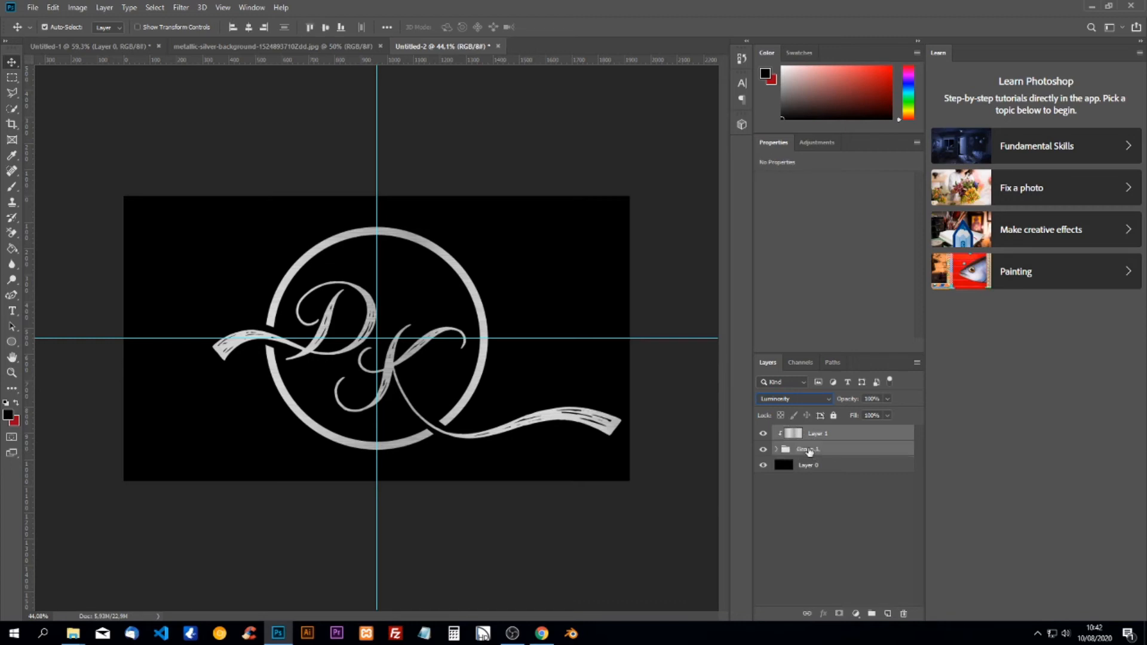
key(ctrl+g)
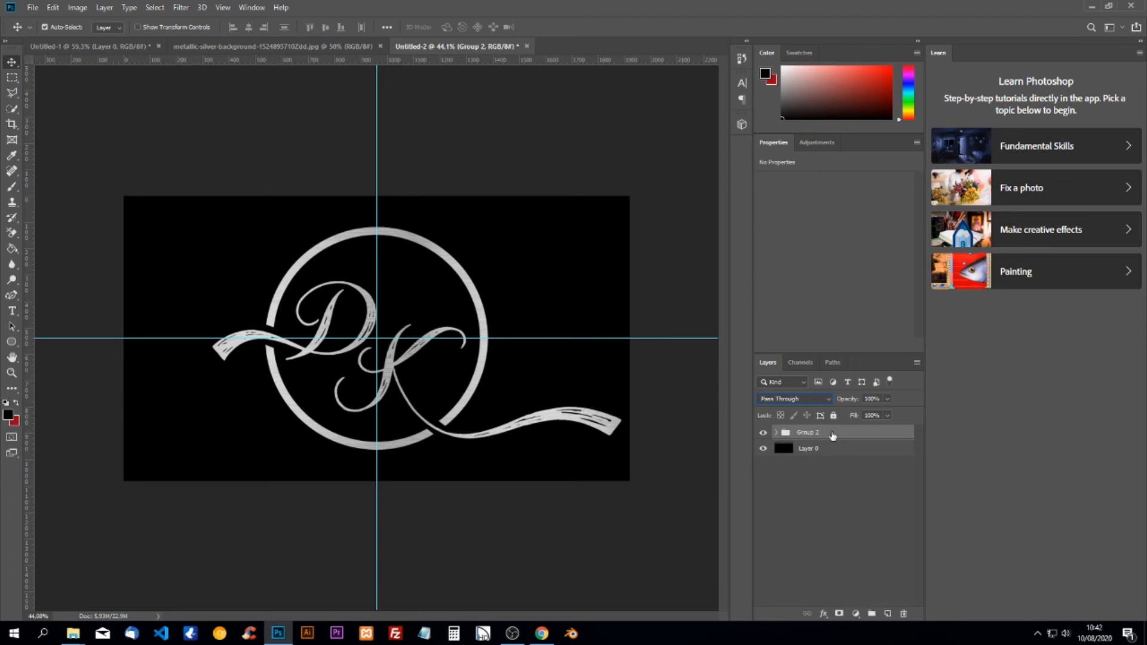
right_click(833, 435)
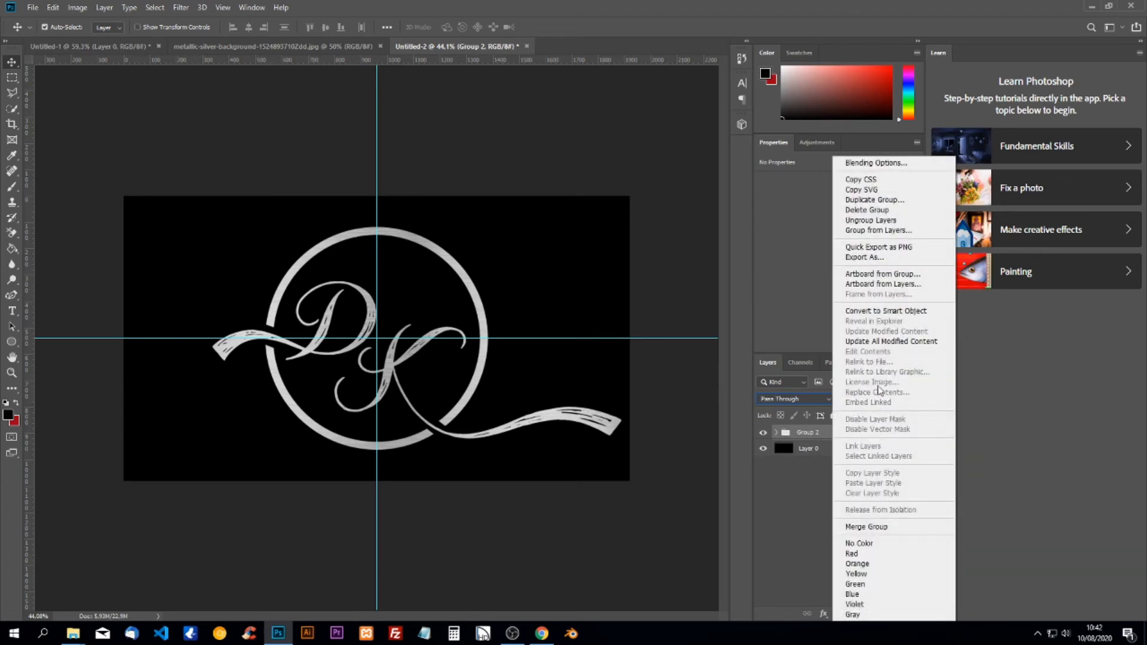
click(886, 311)
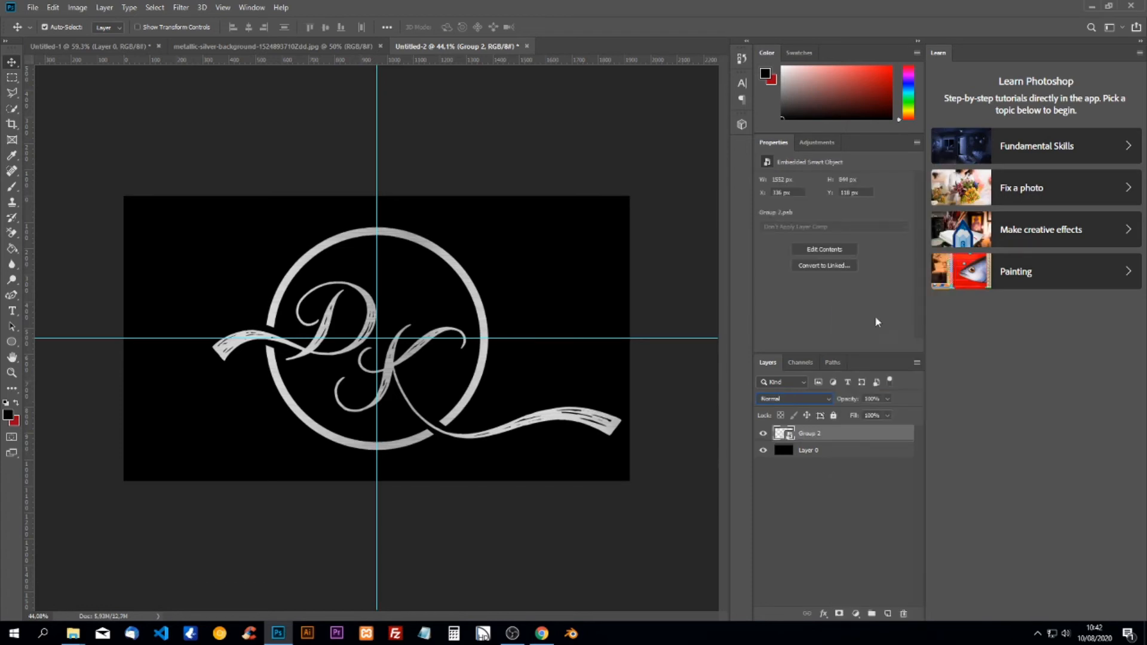
double_click(790, 438)
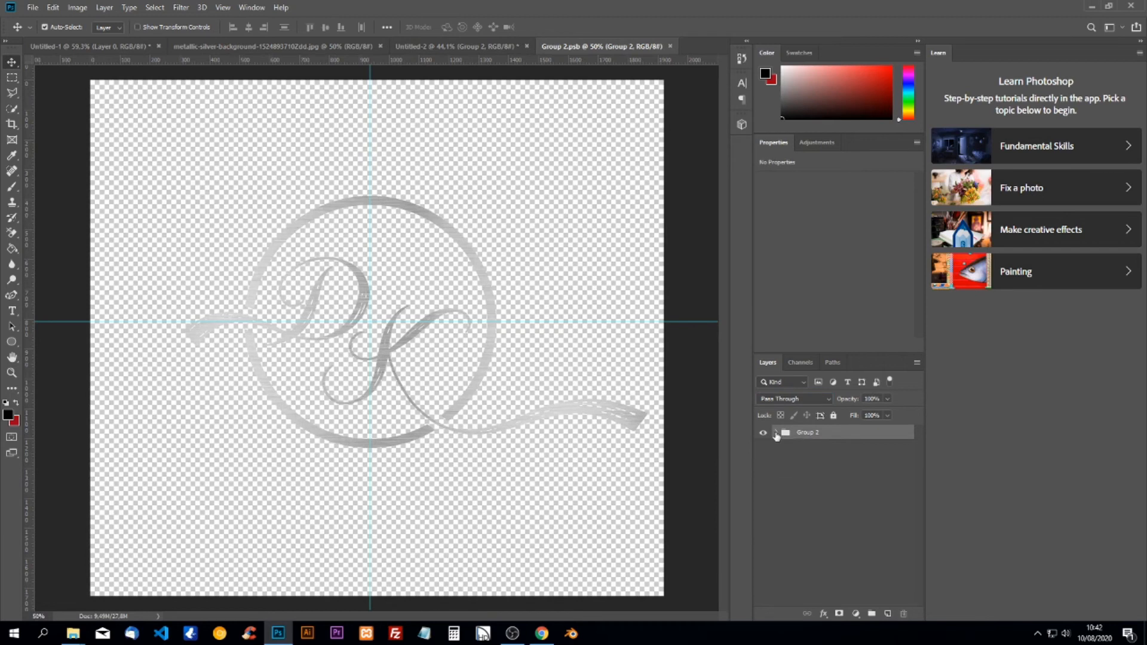
- Expand the groups inside the smart object to review their layers, and return to the Untitled-2 document
click(776, 432)
click(785, 470)
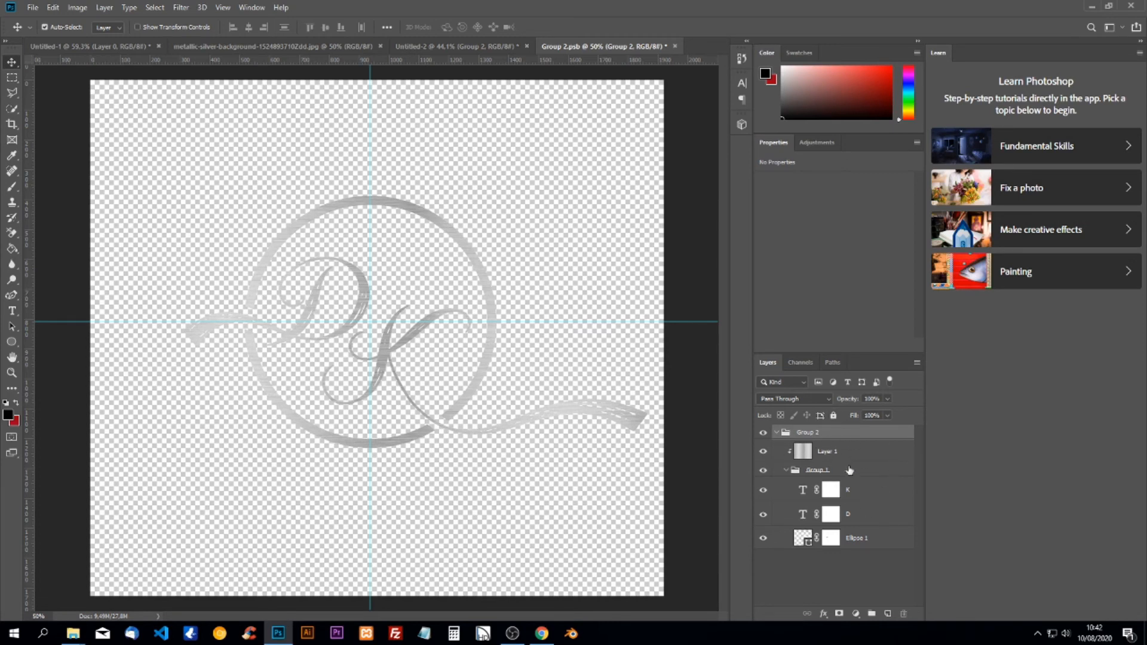
click(424, 45)
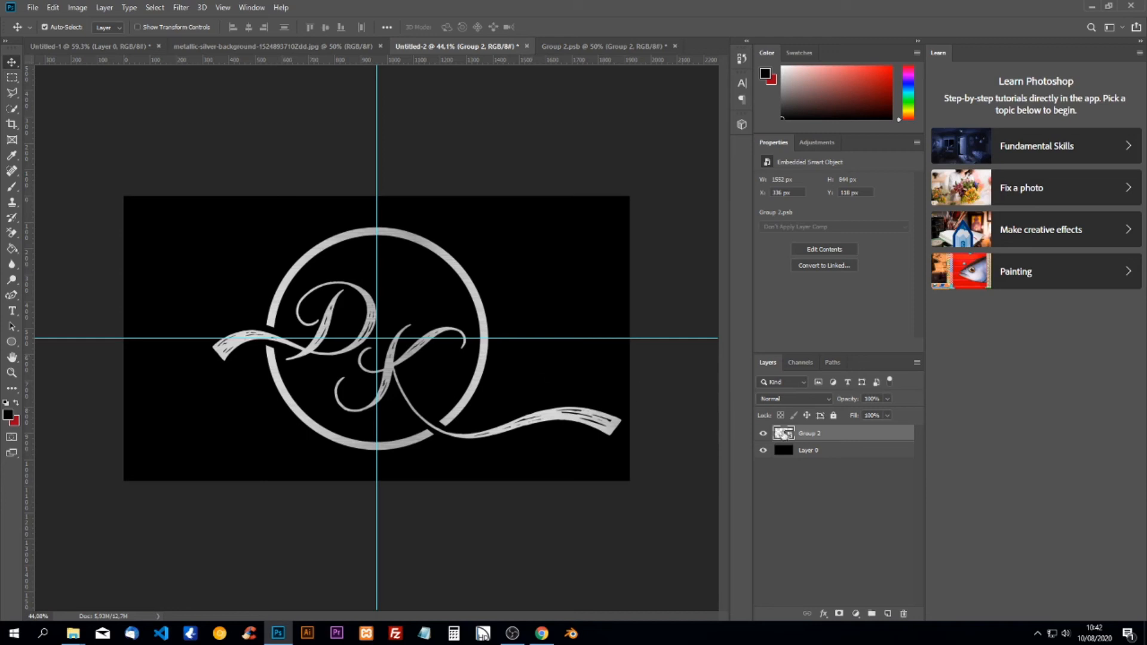
- Add a drop shadow to the Group 2 smart object with its angle set to 120°
right_click(784, 433)
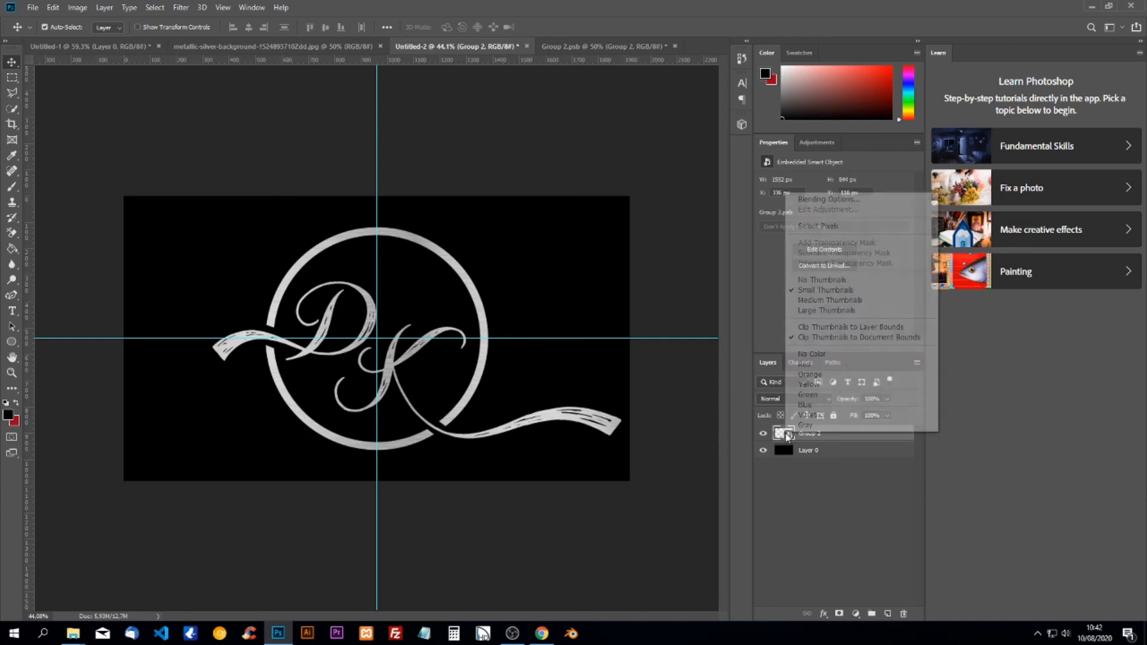
click(828, 199)
click(697, 328)
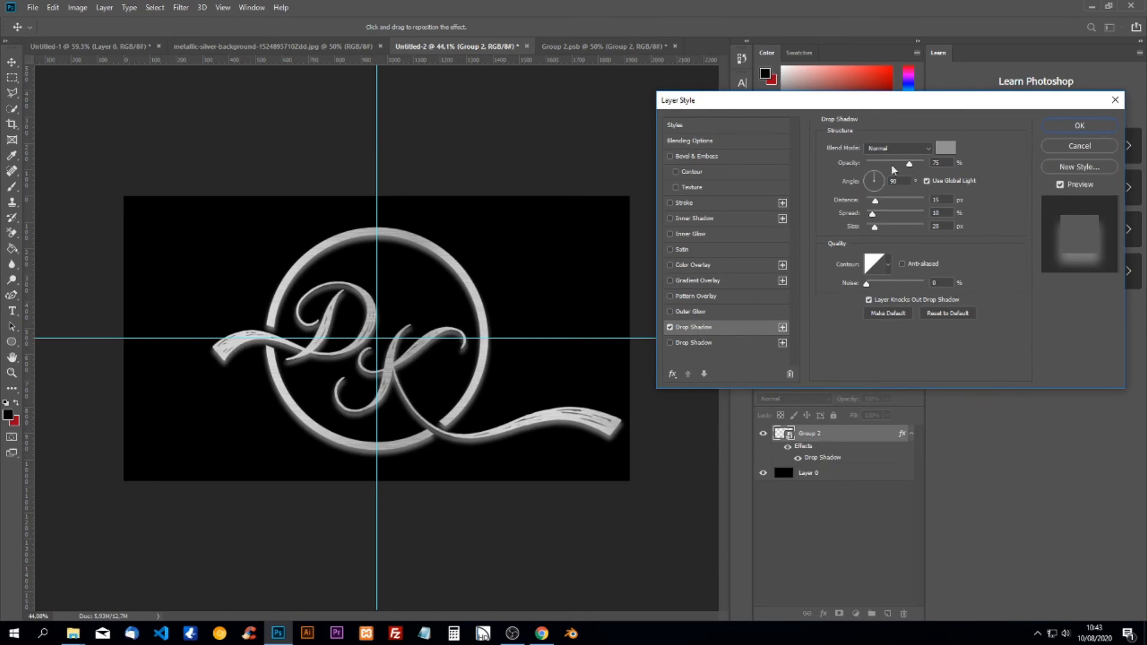
double_click(891, 180)
text(120)
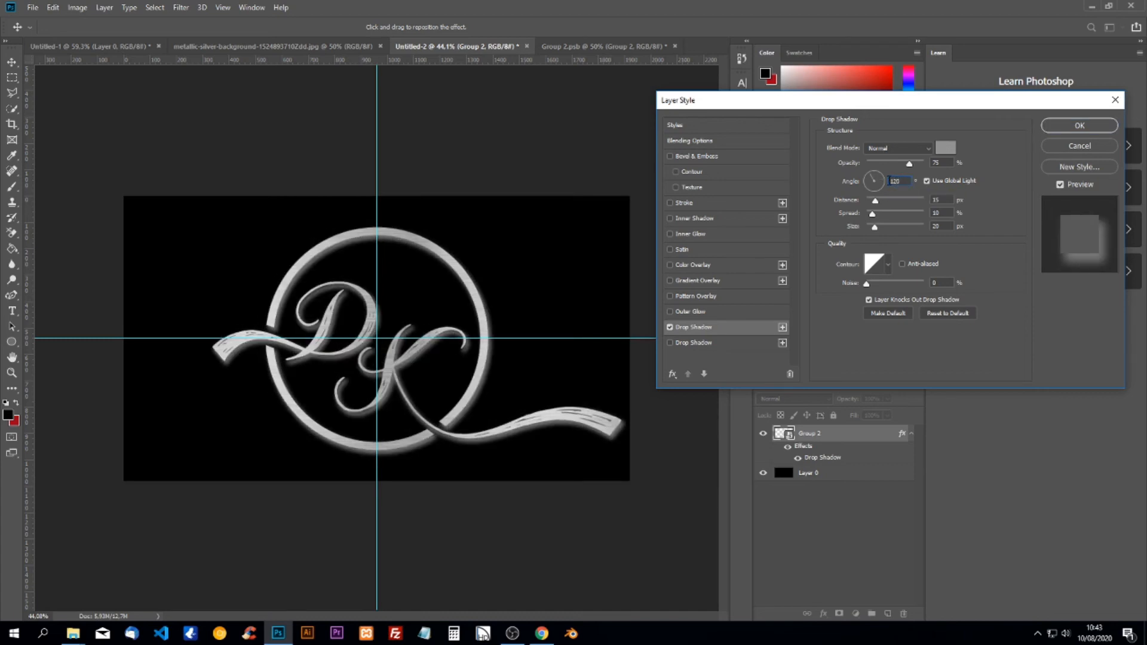
key(Return)
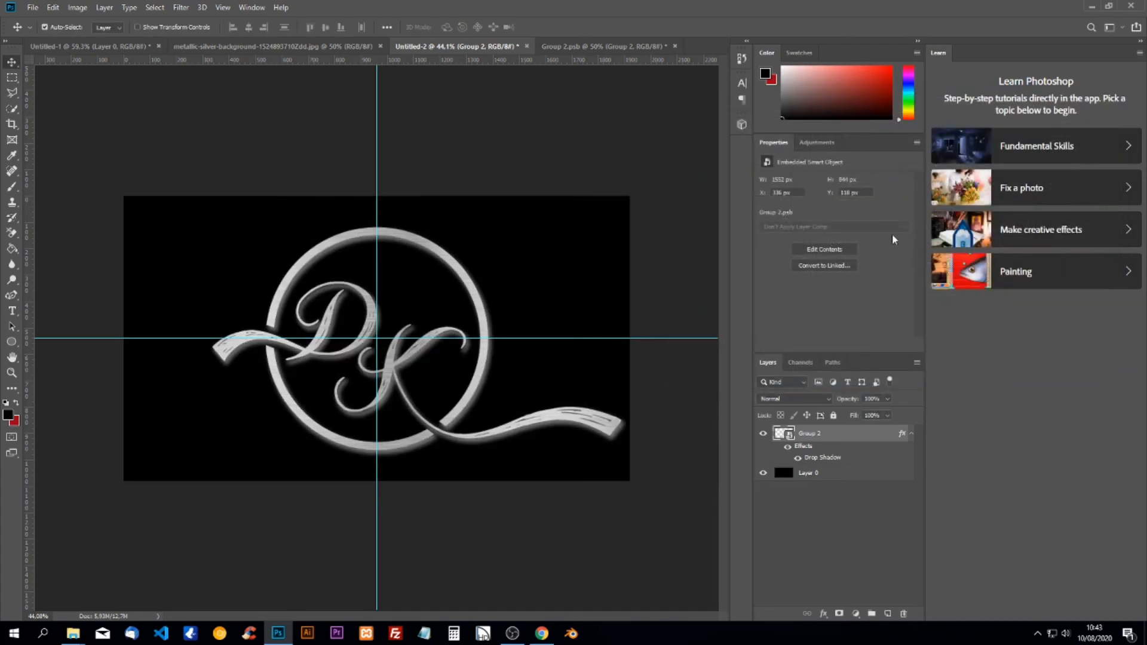
- Set the Group 2 drop shadow's distance to 20 px and its size to 30 px
right_click(810, 433)
click(842, 137)
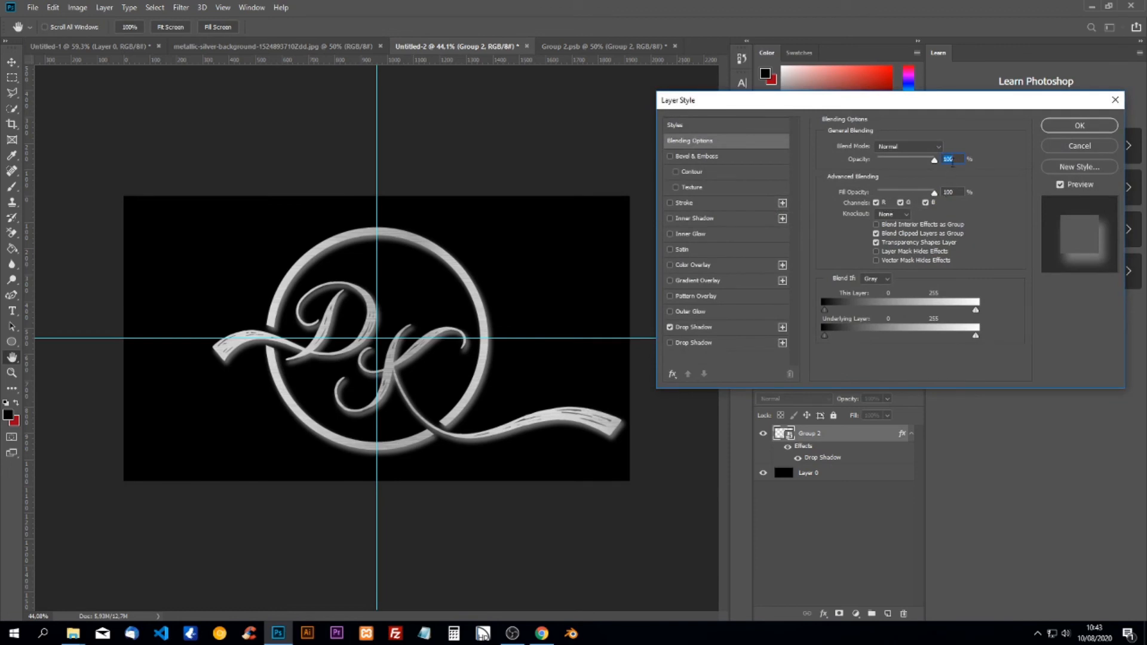
click(693, 328)
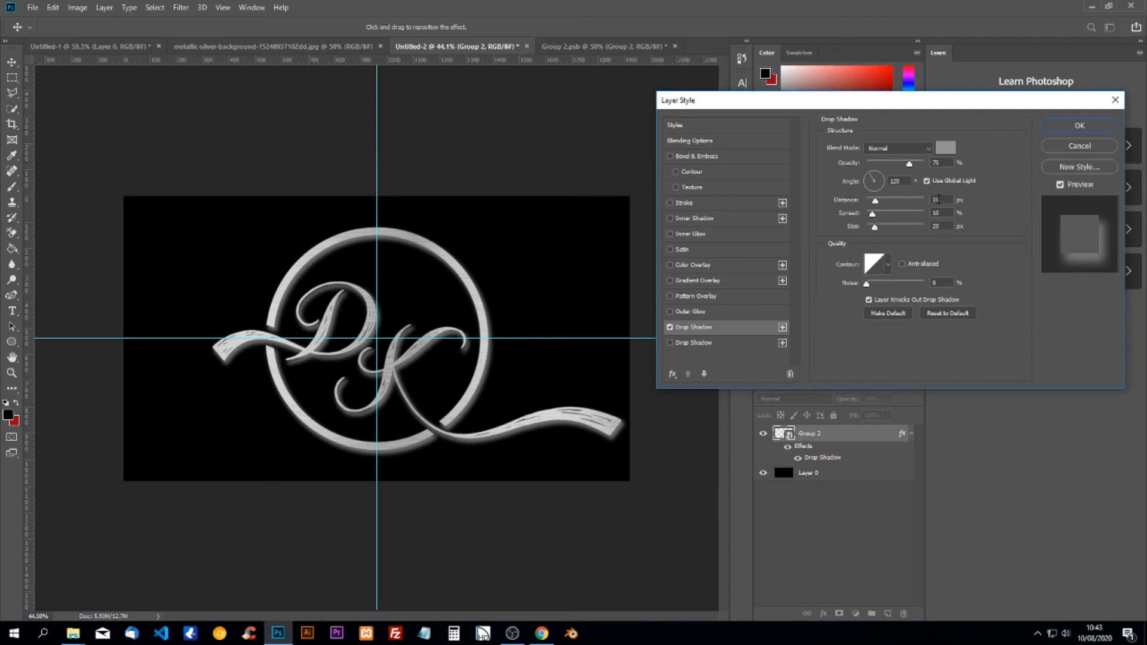
drag(942, 201, 929, 202)
text(20)
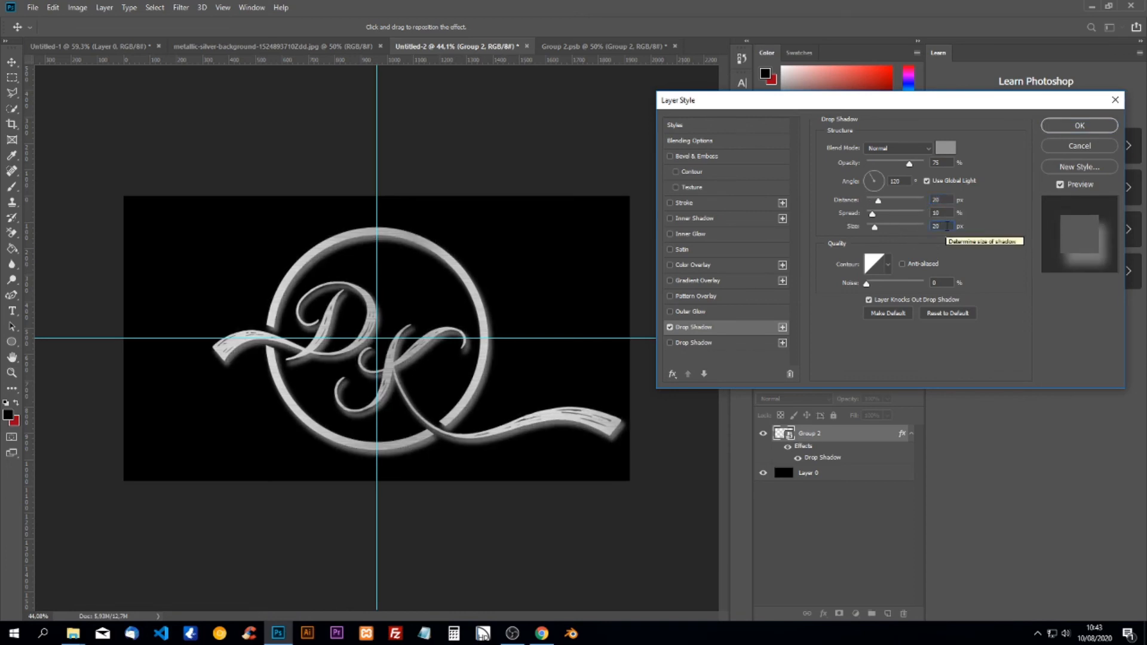
text(2)
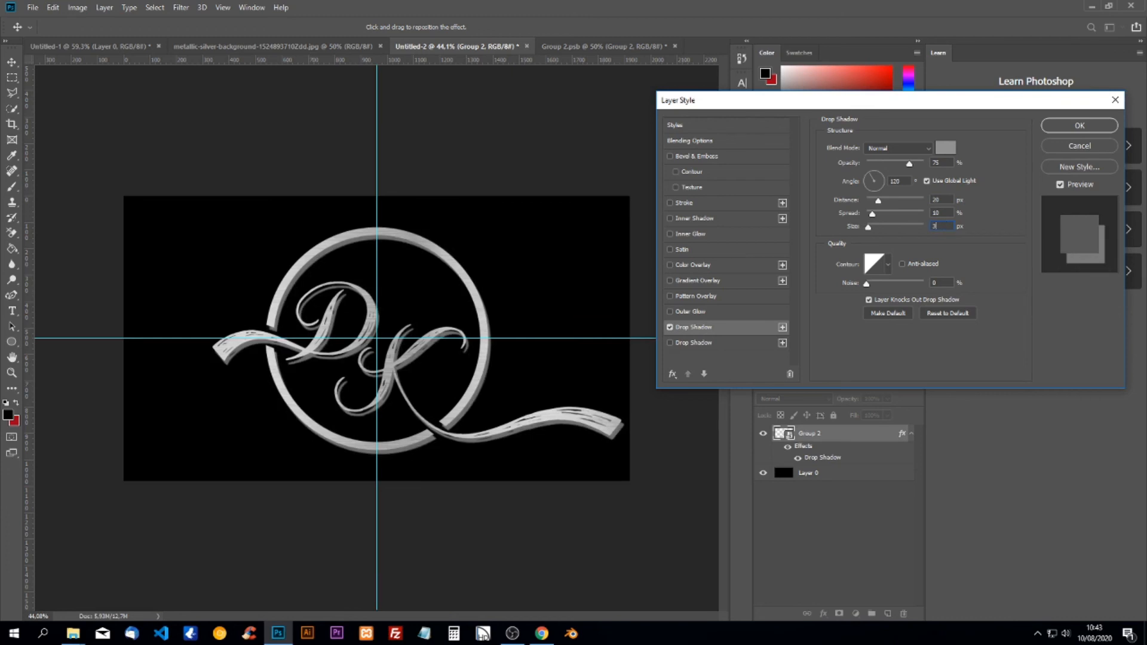
text(0)
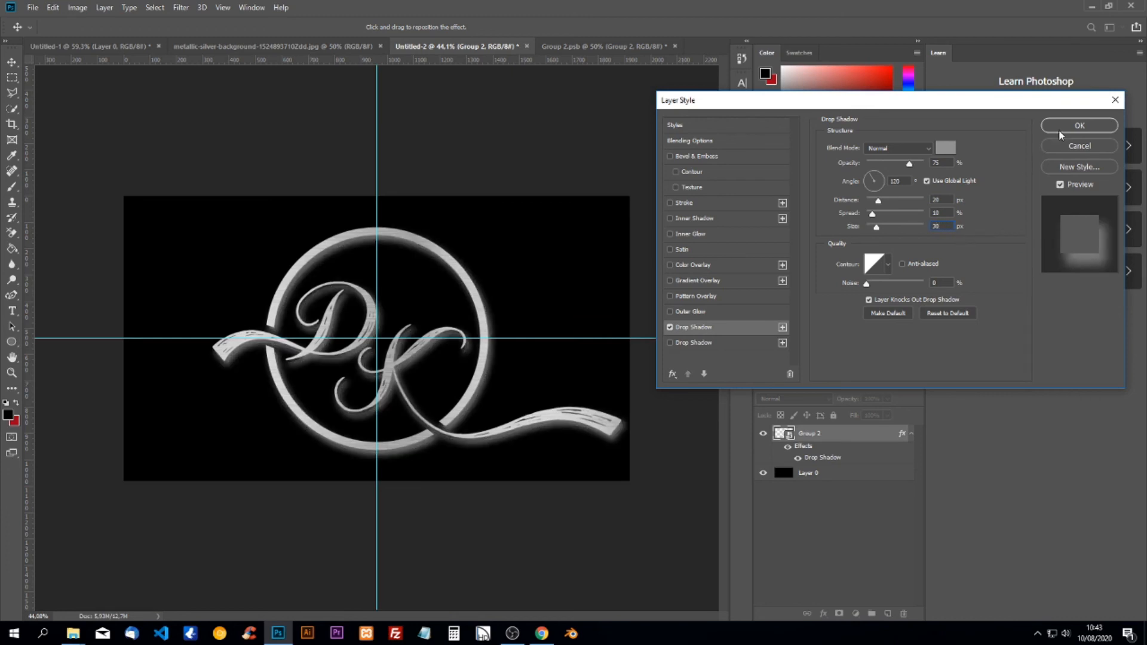
click(1078, 127)
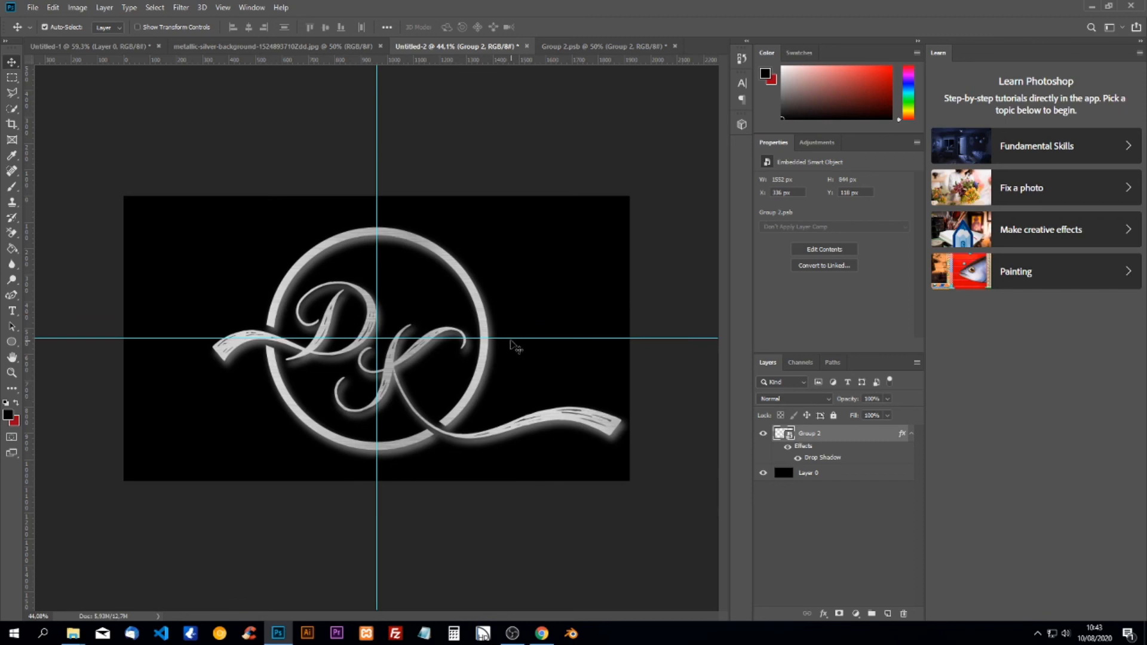
- Swap the foreground and background colours and fill the black background Layer 0 with red
click(799, 474)
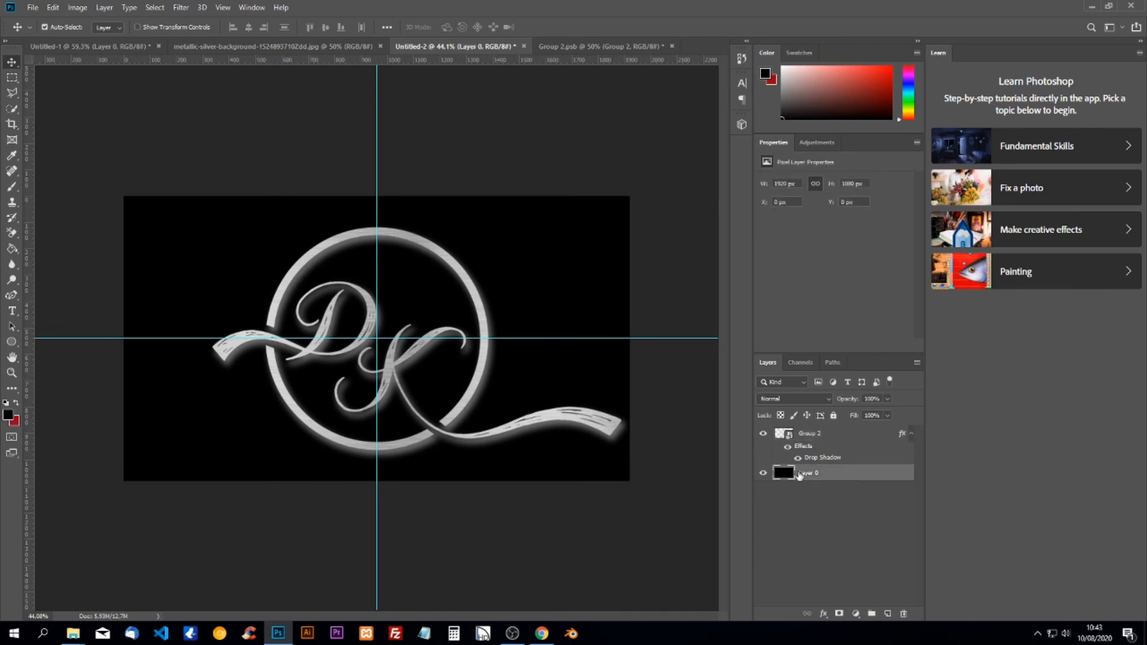
click(17, 405)
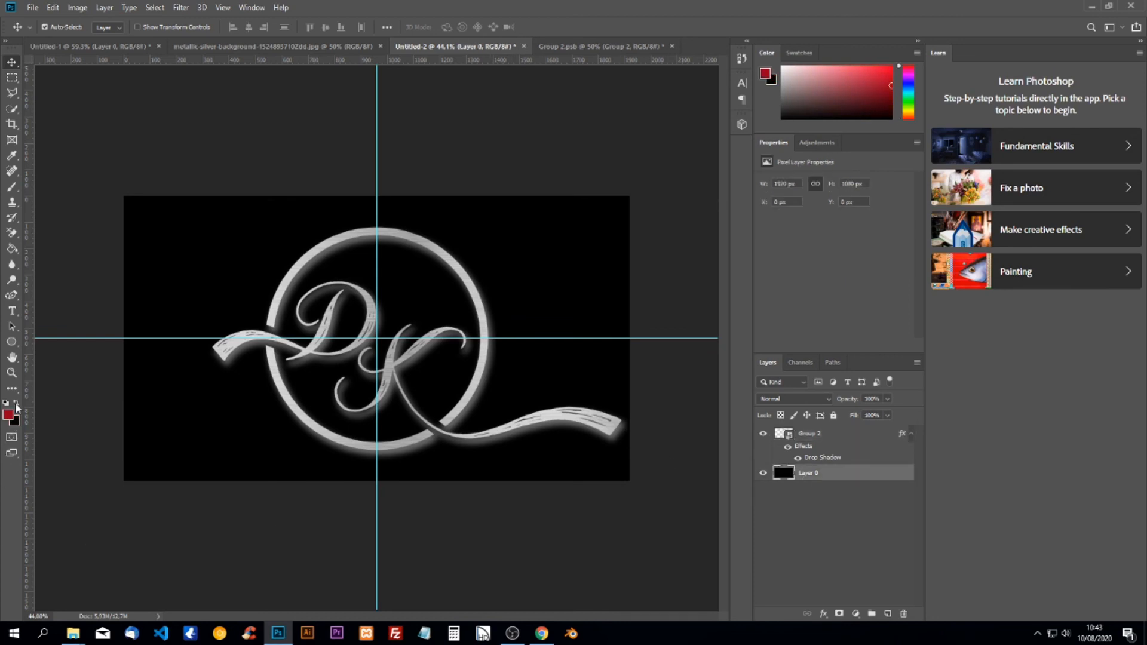
click(12, 249)
click(554, 263)
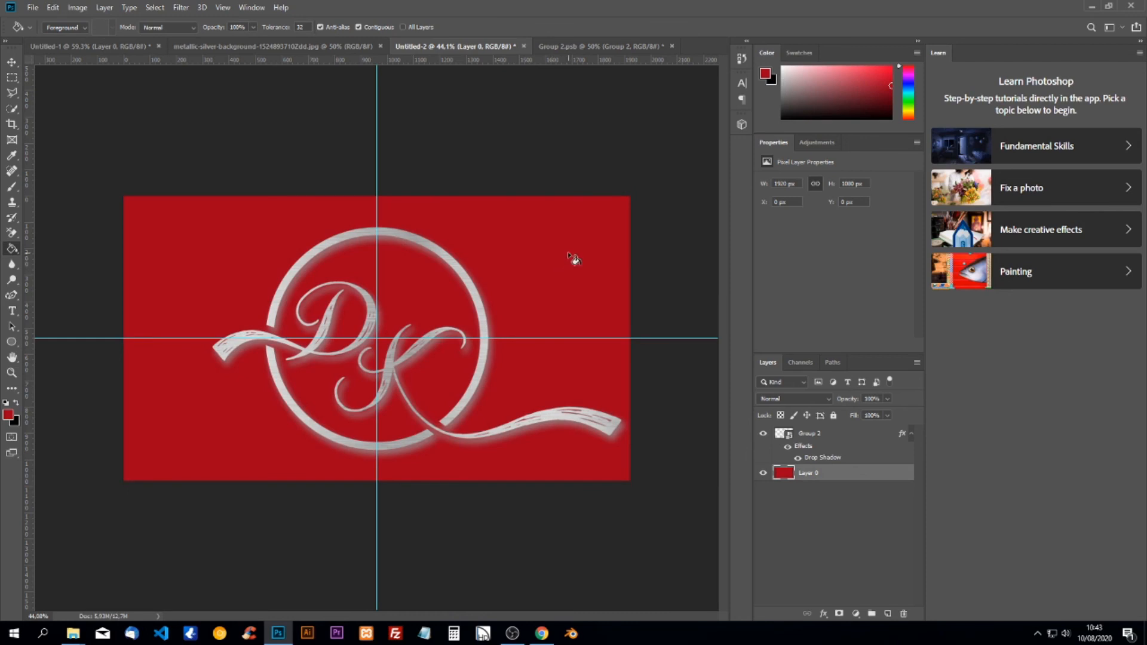
- Delete the background Layer 0, leaving only the logo smart object
right_click(803, 476)
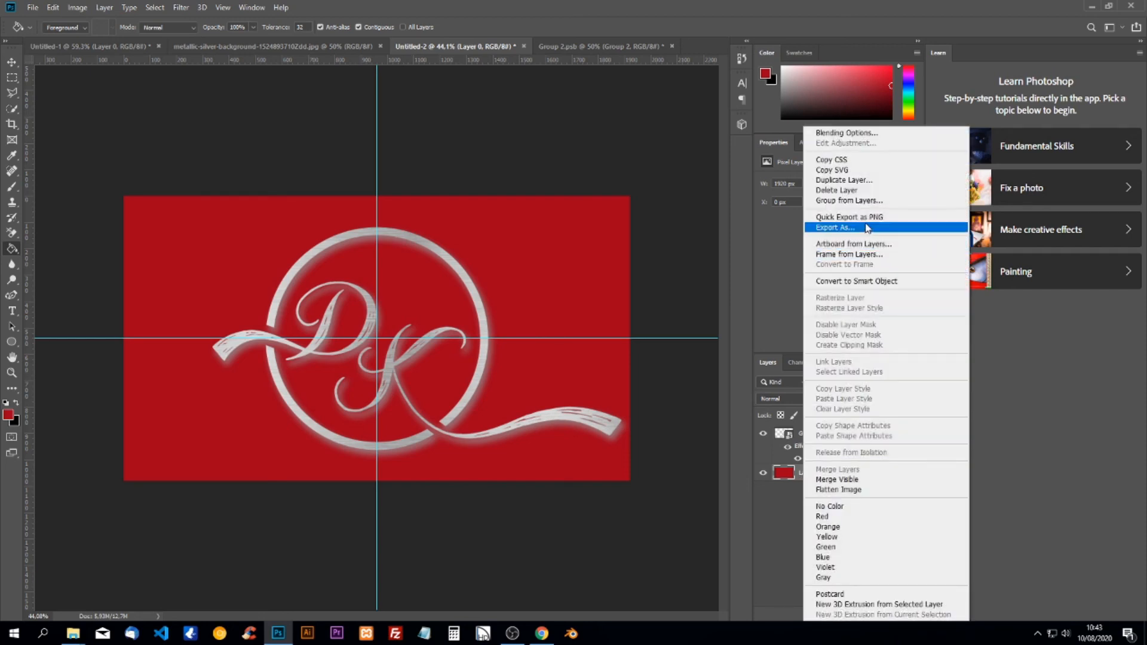
click(854, 189)
click(517, 235)
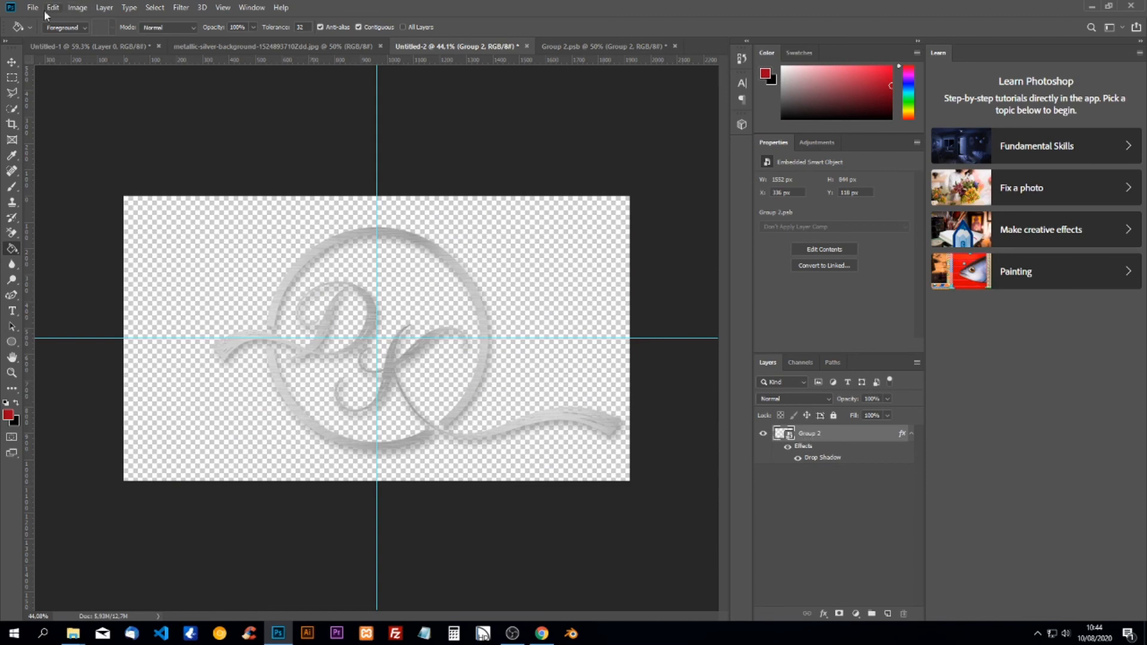
- Save a PNG copy of the logo named DkLogo in the Testlogos folder
click(32, 8)
click(66, 142)
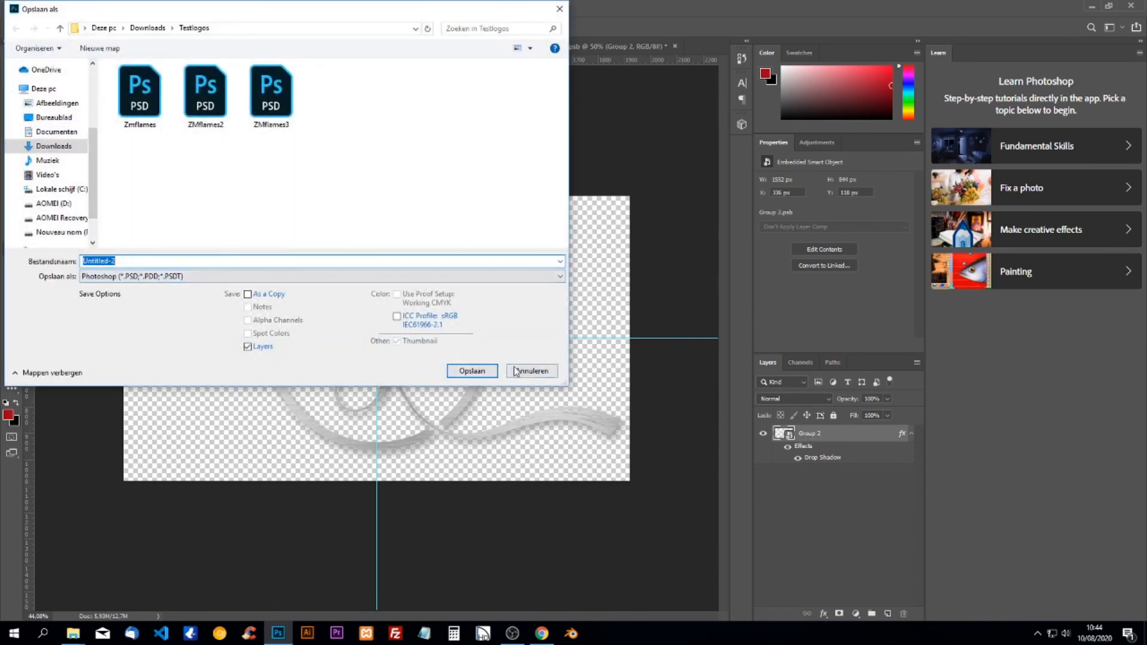
click(265, 277)
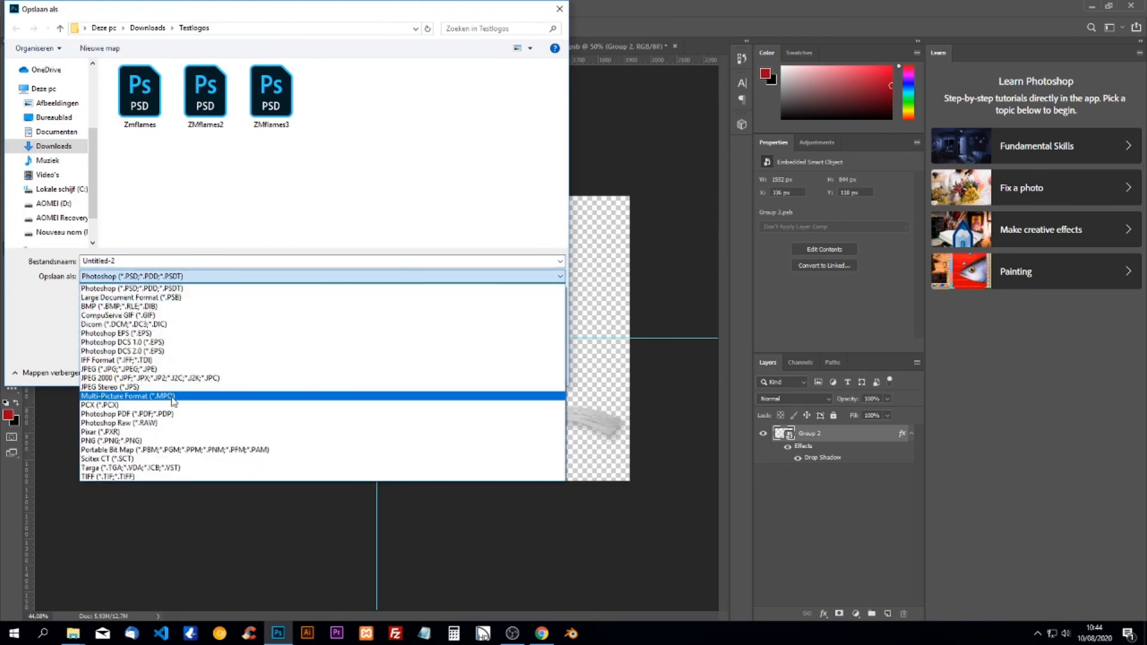
click(149, 442)
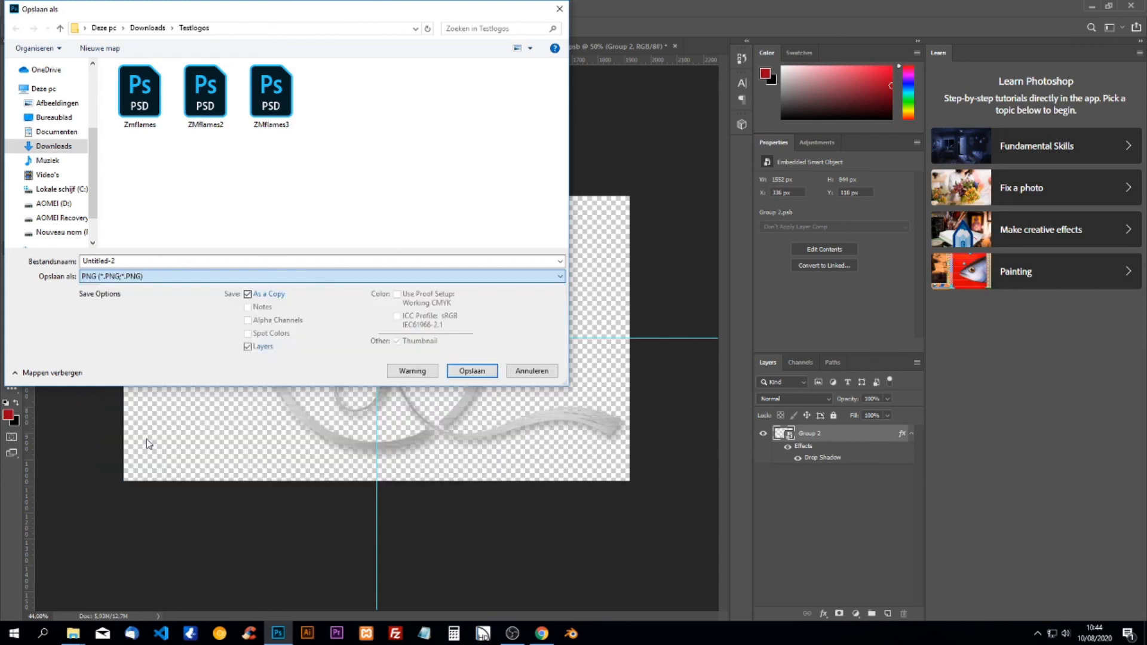
click(122, 260)
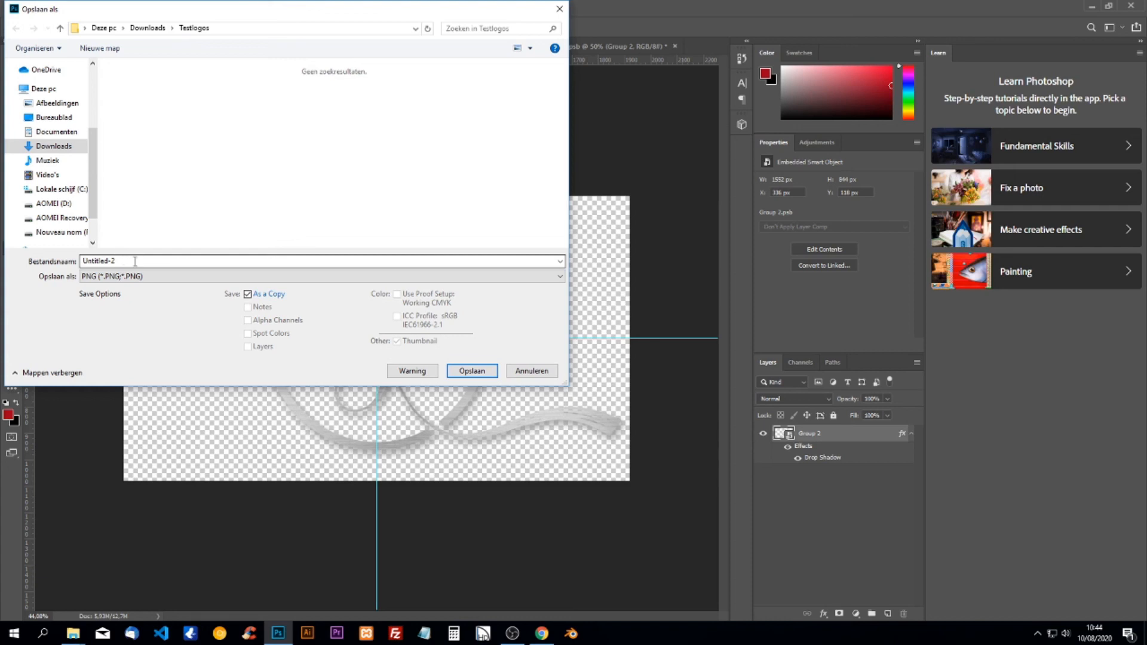
double_click(350, 261)
click(350, 261)
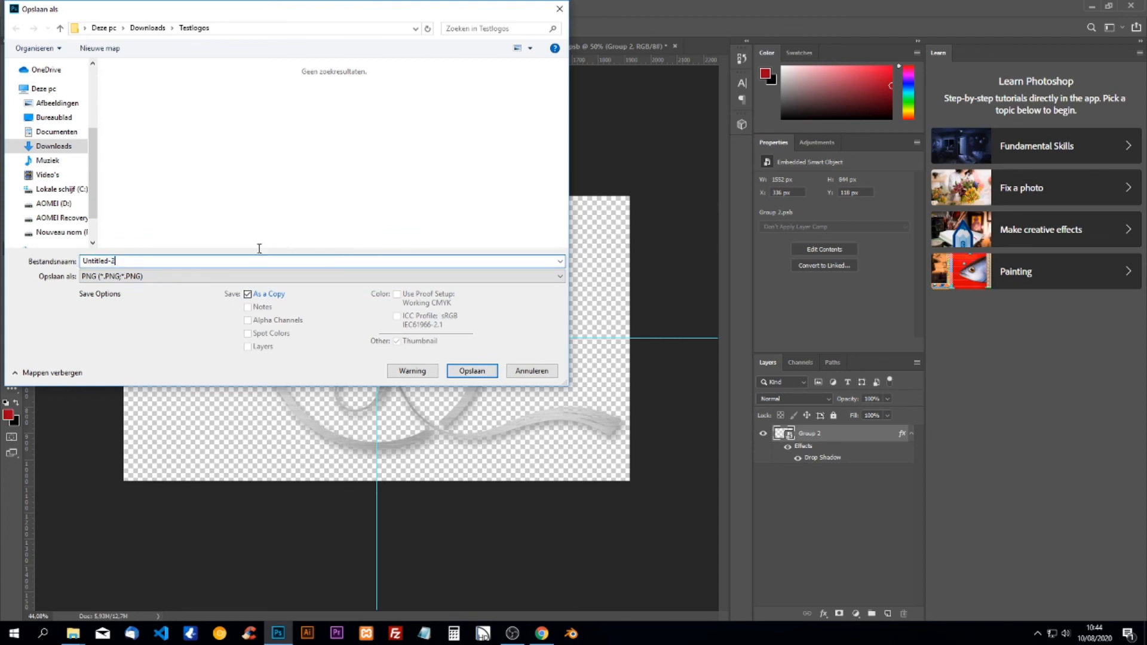
drag(259, 248, 45, 258)
text(DkLogo)
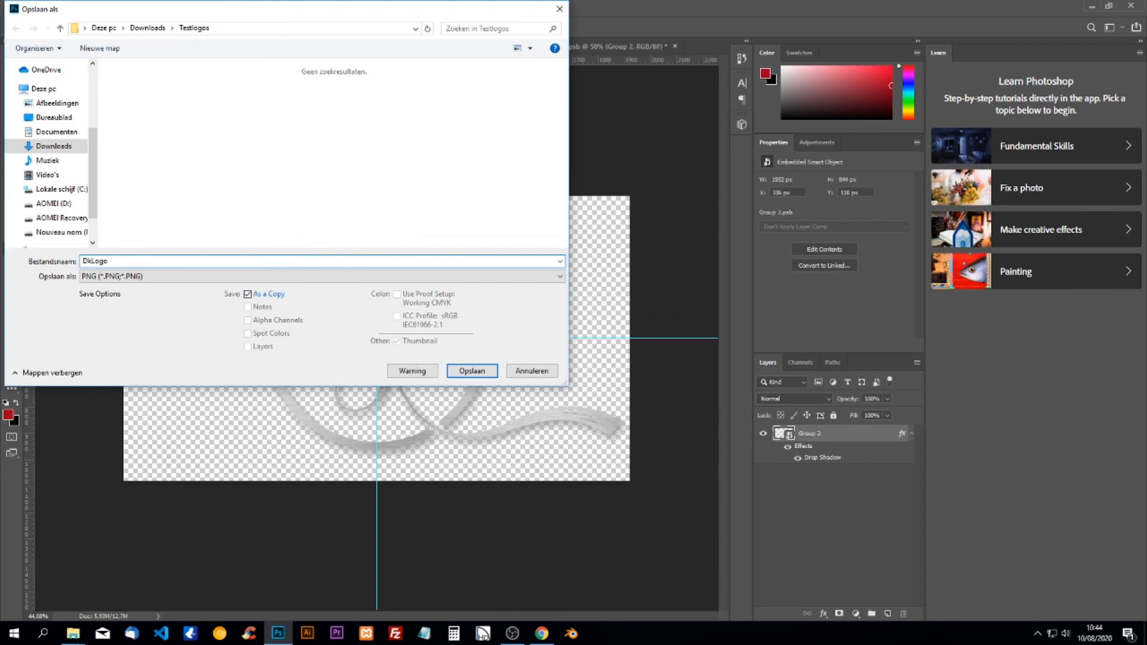